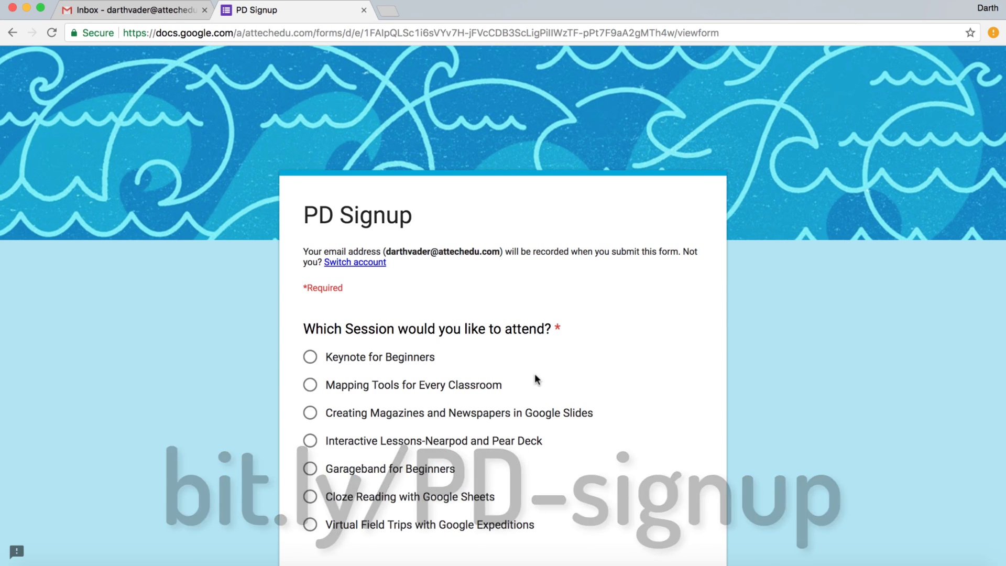
Submit a signup for Garageband for Beginners in the Tuesday 23 May 11:35am slot
{"action": "left_click", "coordinate": [312, 470]}
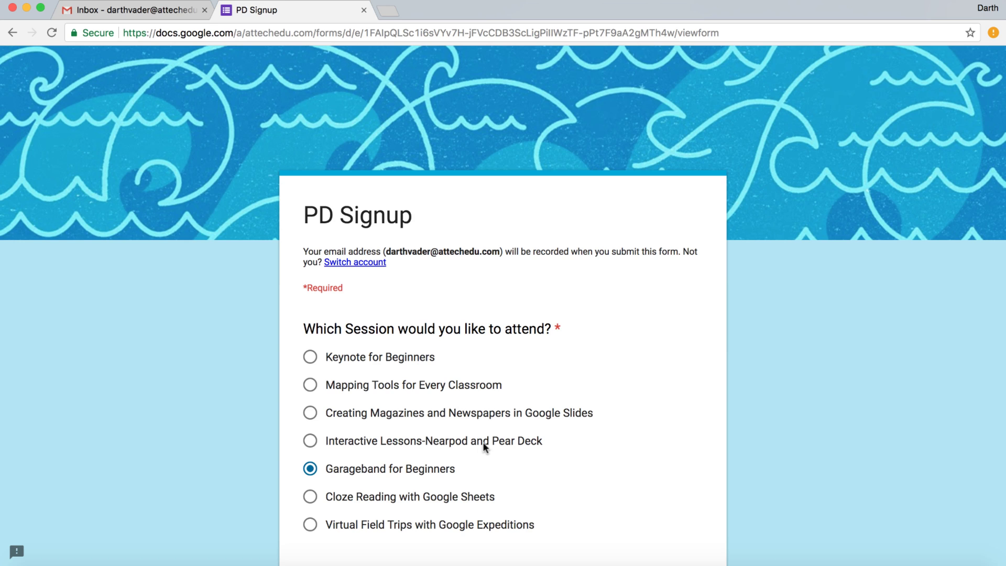
{"action": "scroll", "coordinate": [482, 442], "scroll_direction": "down", "scroll_amount": 3}
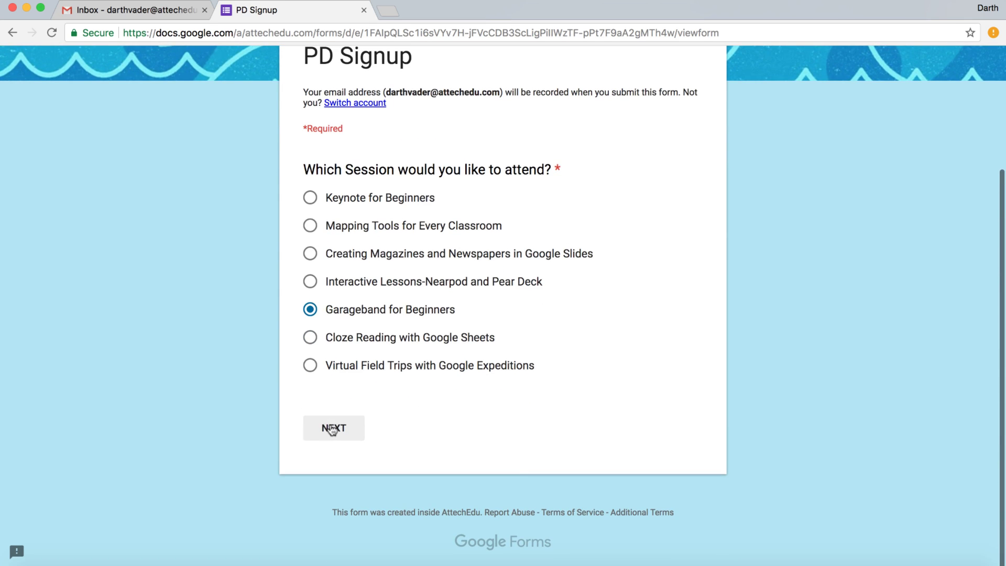
{"action": "left_click", "coordinate": [331, 430]}
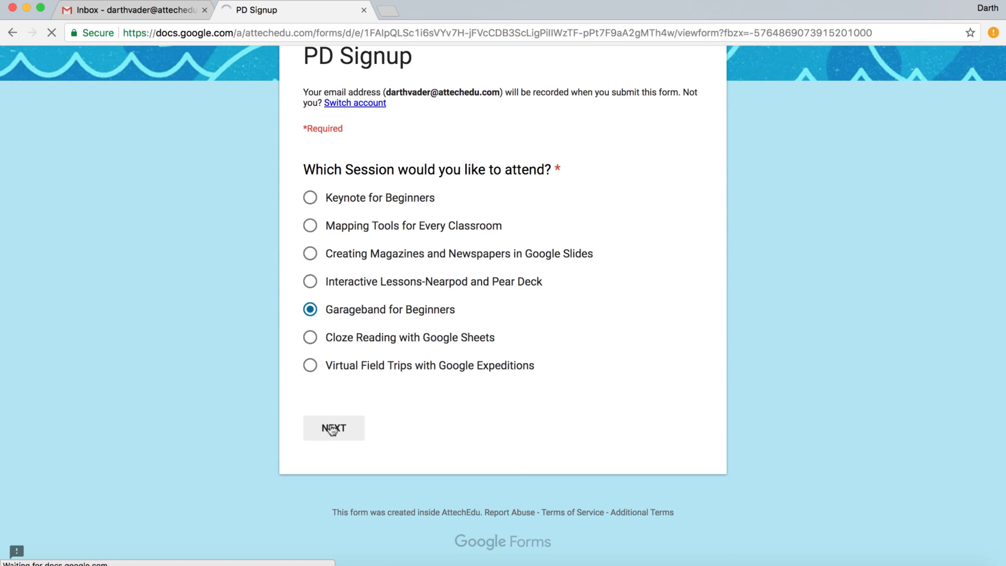
{"action": "scroll", "coordinate": [483, 433], "scroll_direction": "down", "scroll_amount": 5}
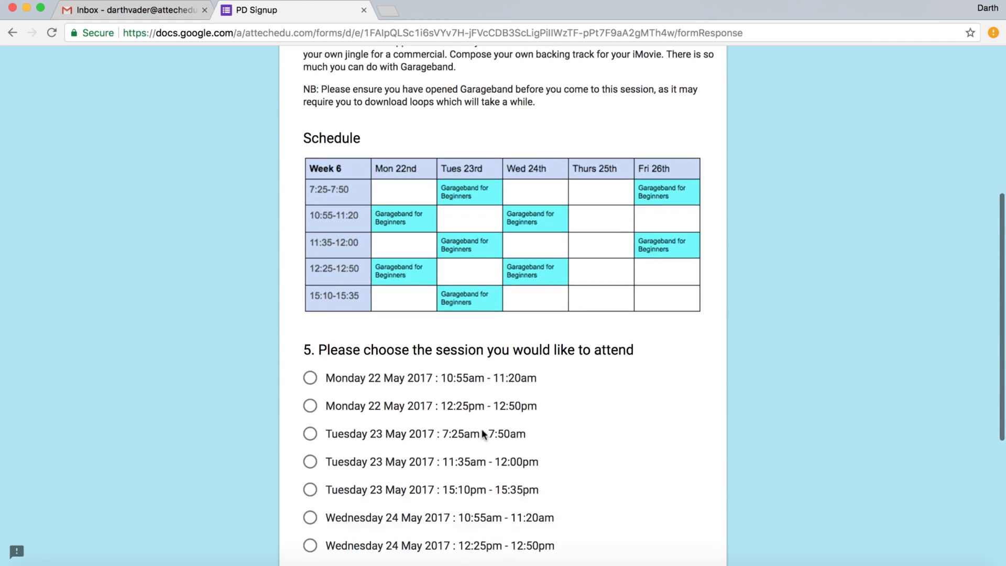
{"action": "scroll", "coordinate": [482, 429], "scroll_direction": "down", "scroll_amount": 2}
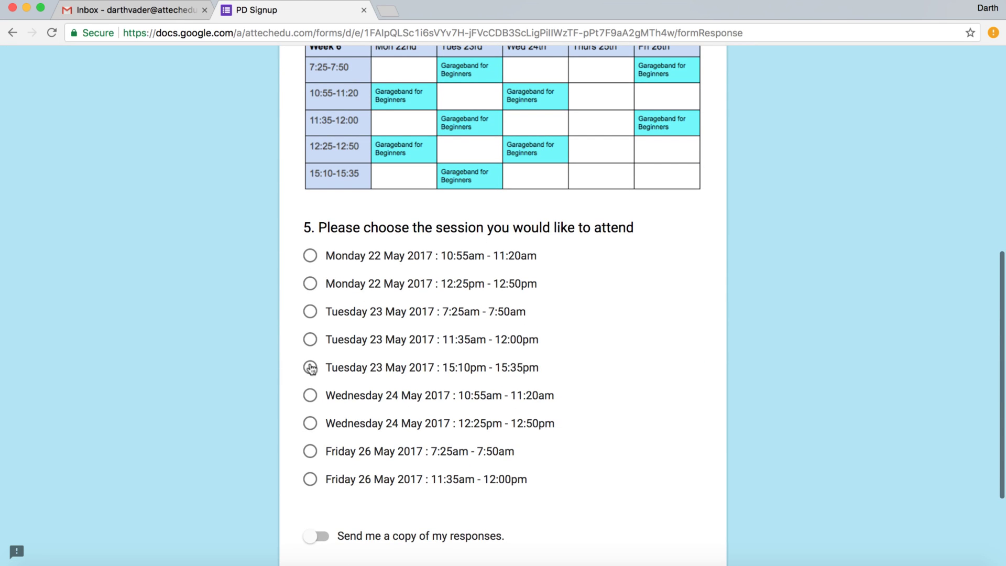
{"action": "left_click", "coordinate": [310, 340]}
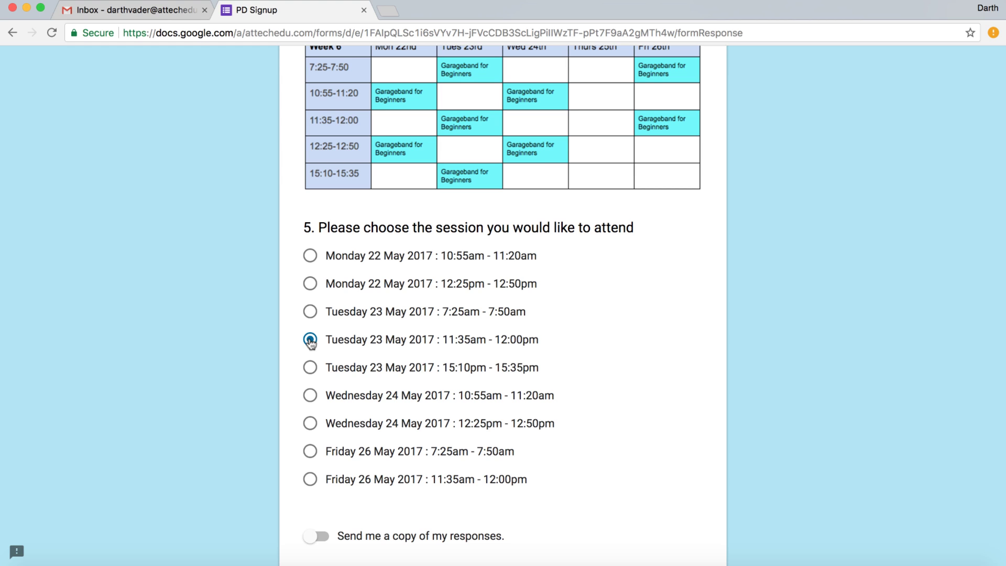
{"action": "scroll", "coordinate": [463, 456], "scroll_direction": "down", "scroll_amount": 1}
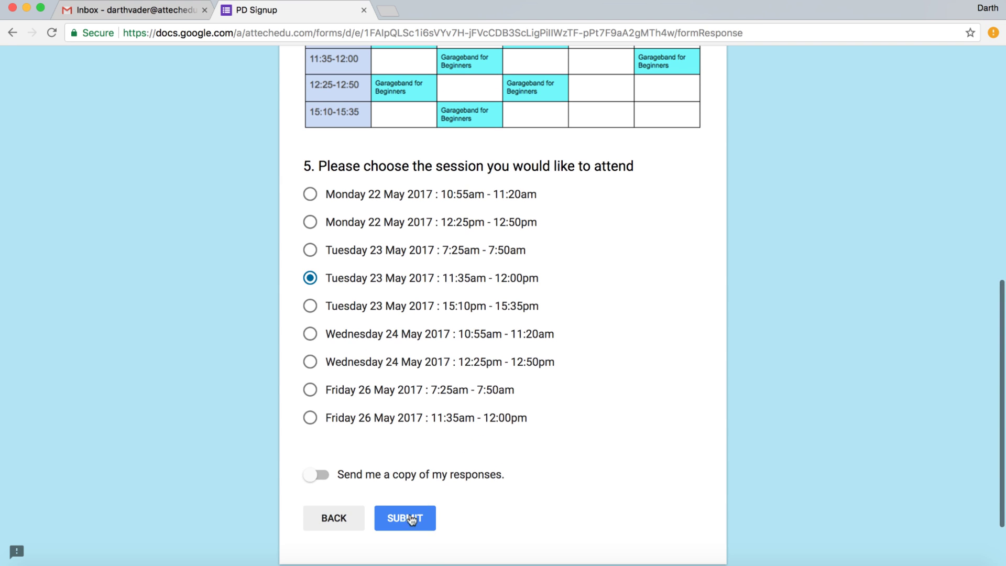
{"action": "left_click", "coordinate": [406, 520]}
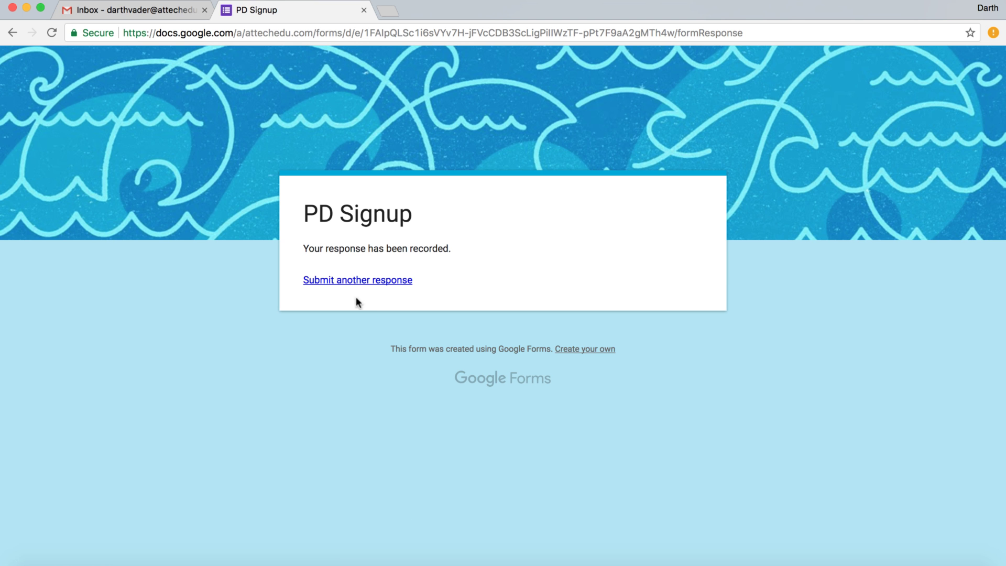
Submit another signup for Interactive Lessons-Nearpod and Pear Deck on Thursday 18 May at 10:55am
{"action": "left_click", "coordinate": [352, 282]}
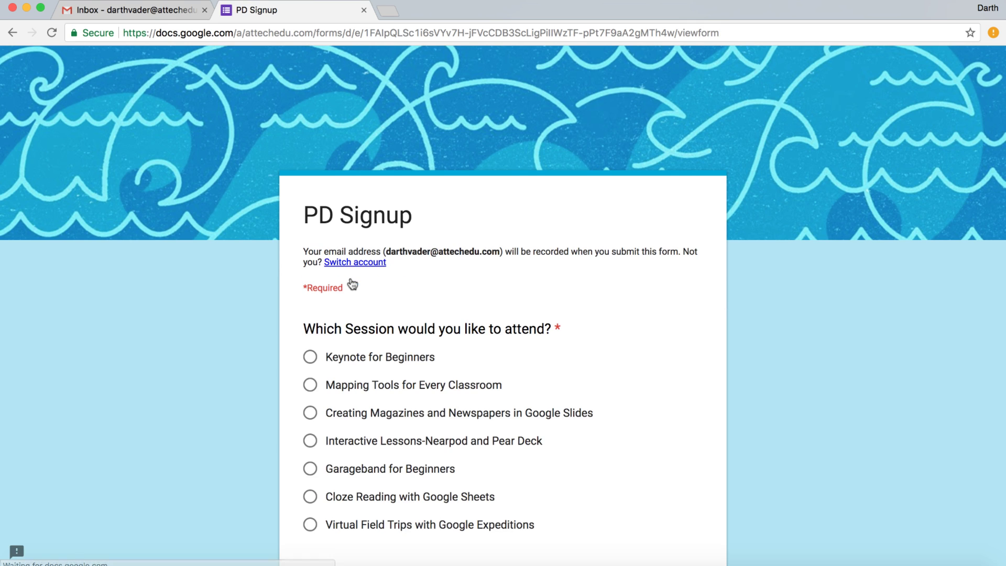
{"action": "left_click", "coordinate": [310, 441]}
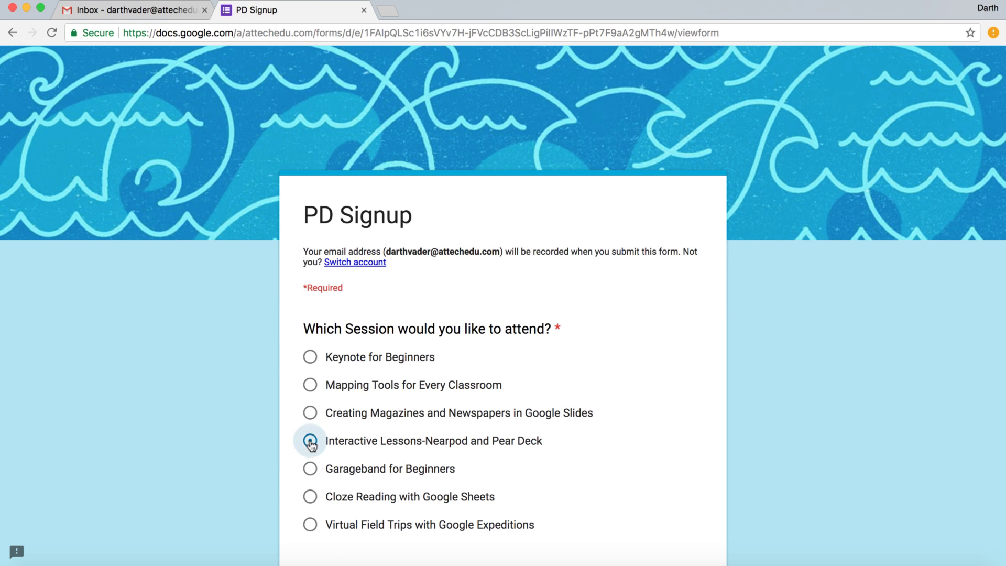
{"action": "scroll", "coordinate": [451, 427], "scroll_direction": "down", "scroll_amount": 2}
{"action": "left_click", "coordinate": [333, 473]}
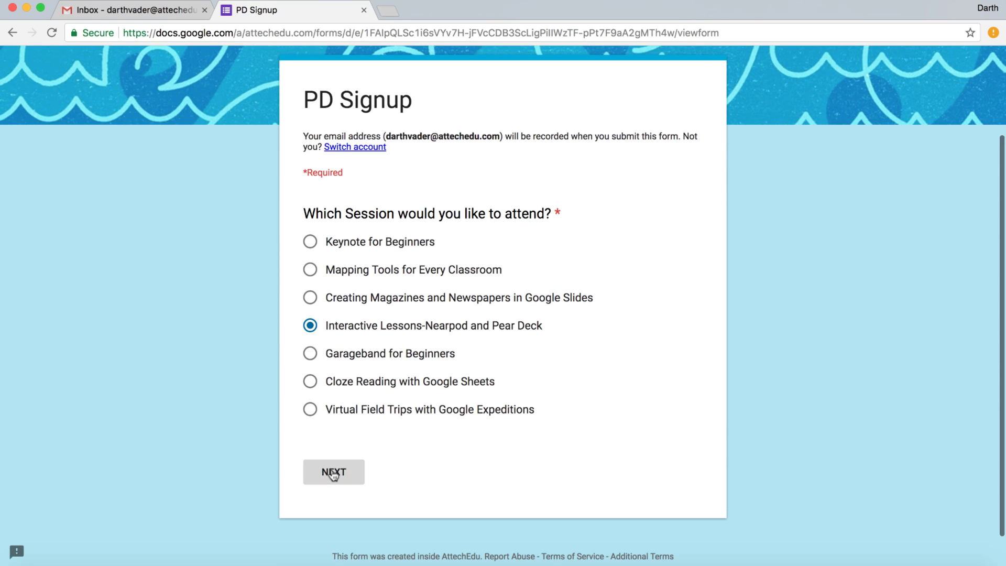
{"action": "scroll", "coordinate": [488, 425], "scroll_direction": "down", "scroll_amount": 9}
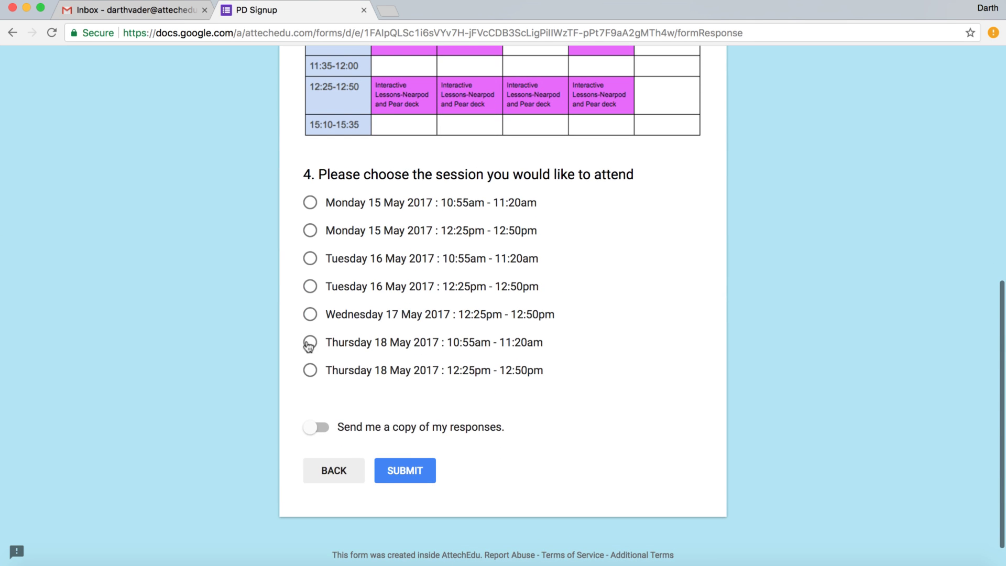
{"action": "left_click", "coordinate": [310, 342]}
{"action": "left_click", "coordinate": [405, 469]}
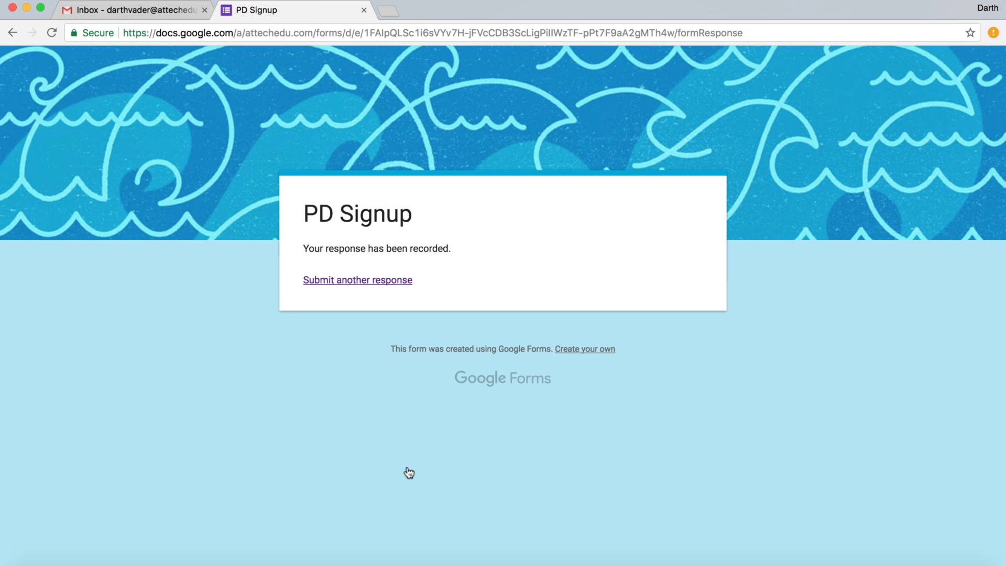
In the responses spreadsheet, select rows 8 and 9 holding the two new signups
{"action": "key", "text": "super+grave"}
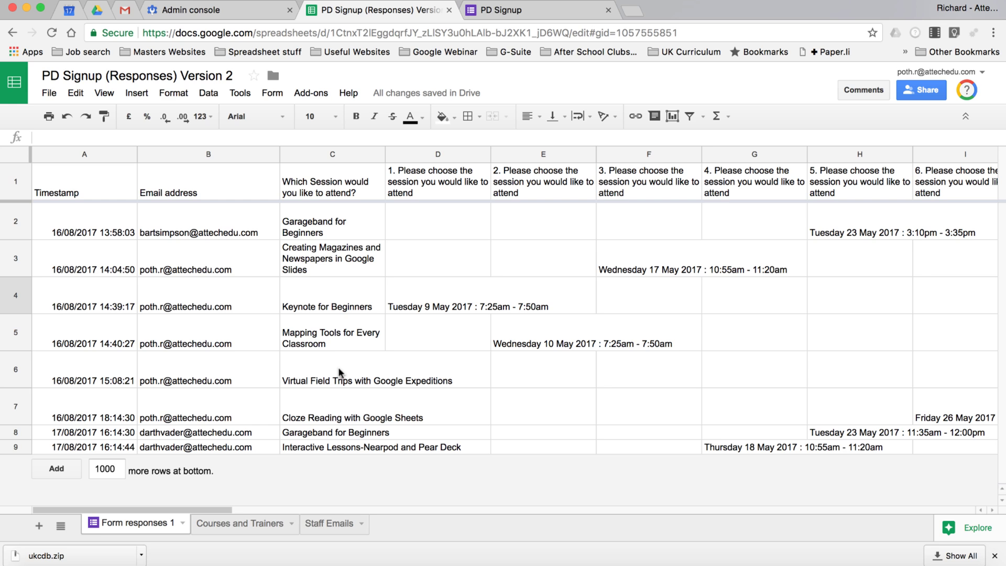
{"action": "left_click", "coordinate": [15, 434]}
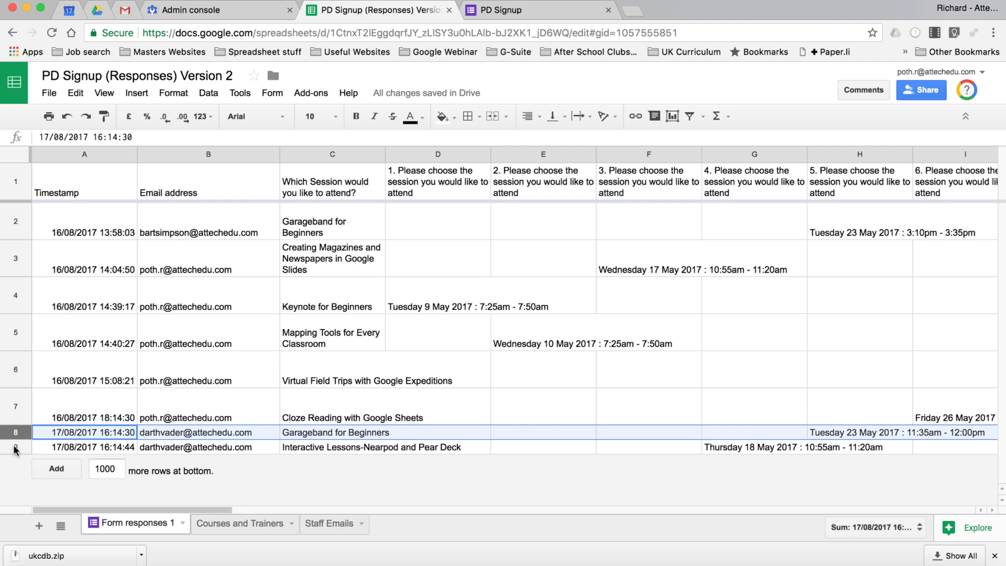
{"action": "left_click", "coordinate": [16, 448]}
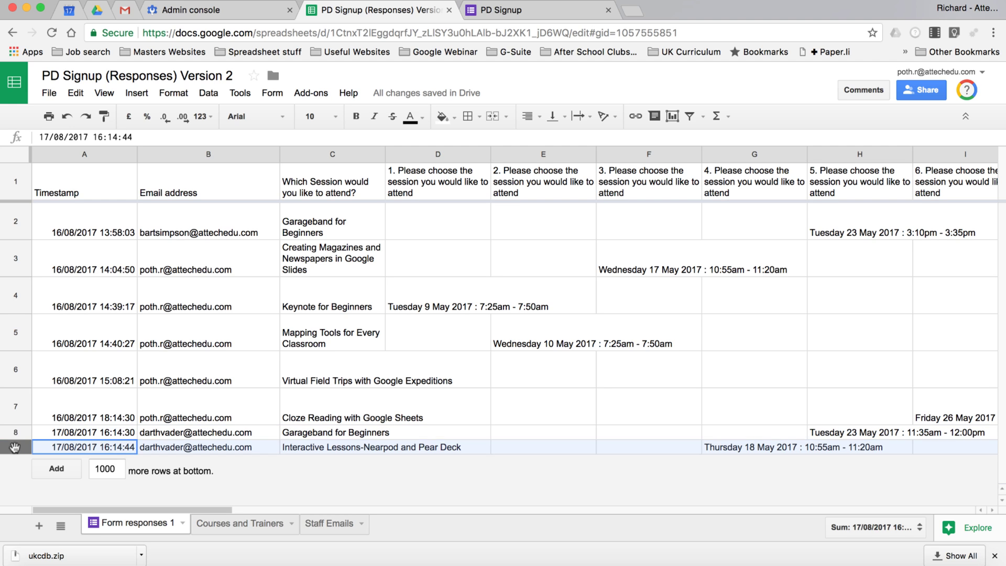
{"action": "left_click", "coordinate": [15, 433]}
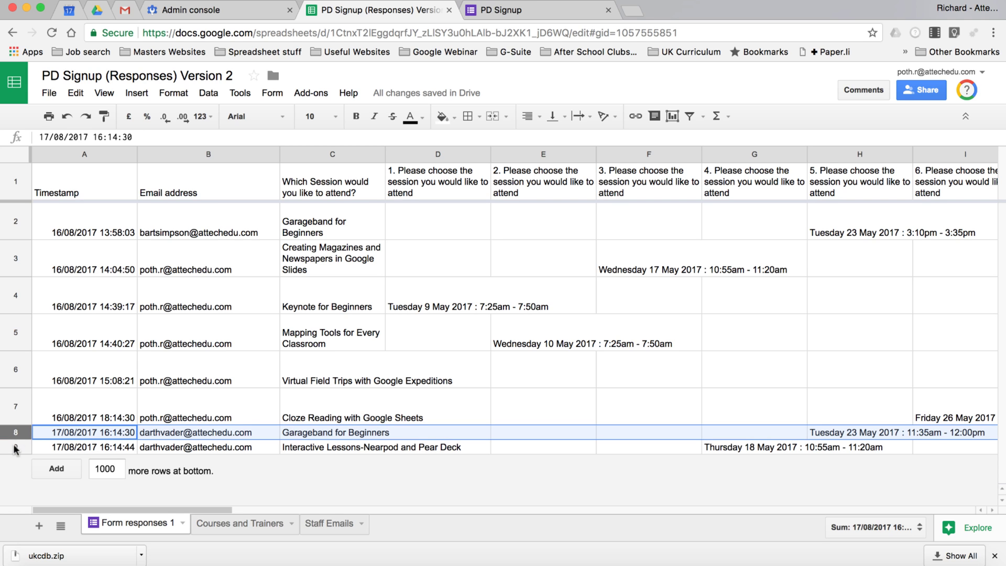
{"action": "left_click", "coordinate": [15, 448]}
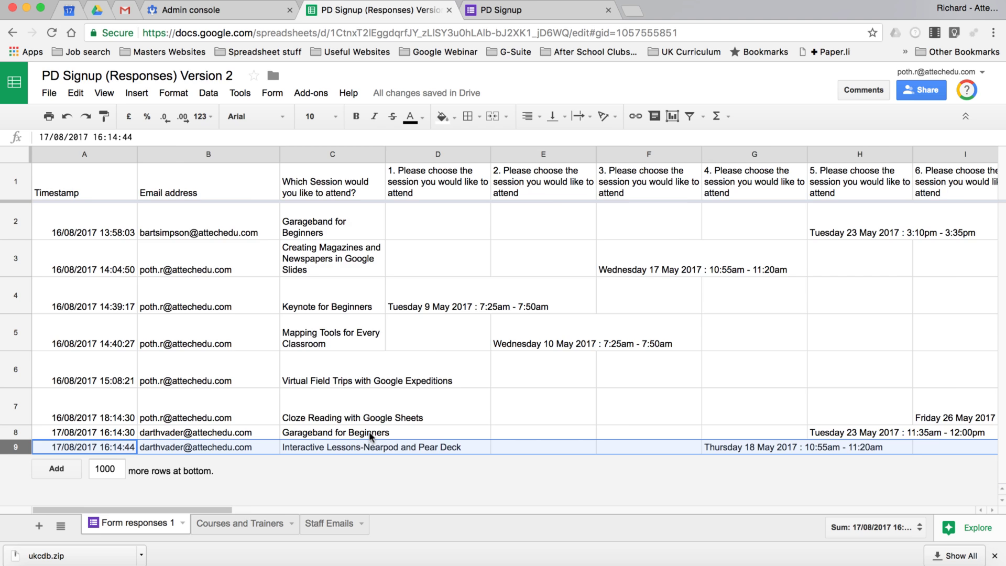
Scroll across the response columns, inspect the Unique Key formula, and return to column A
{"action": "scroll", "coordinate": [369, 436], "scroll_direction": "right", "scroll_amount": 2}
{"action": "scroll", "coordinate": [369, 436], "scroll_direction": "right", "scroll_amount": 1}
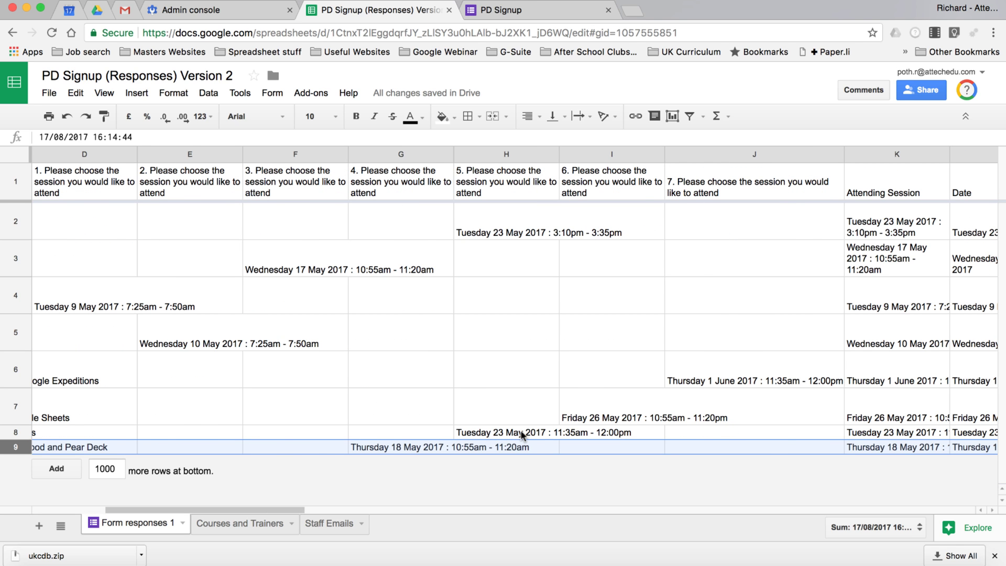
{"action": "scroll", "coordinate": [521, 434], "scroll_direction": "right", "scroll_amount": 4}
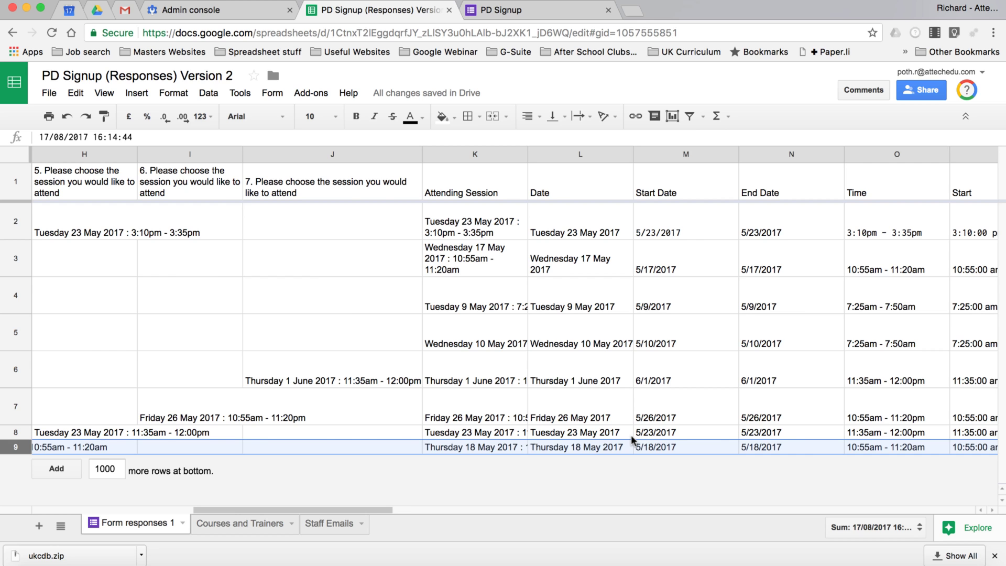
{"action": "scroll", "coordinate": [632, 440], "scroll_direction": "right", "scroll_amount": 7}
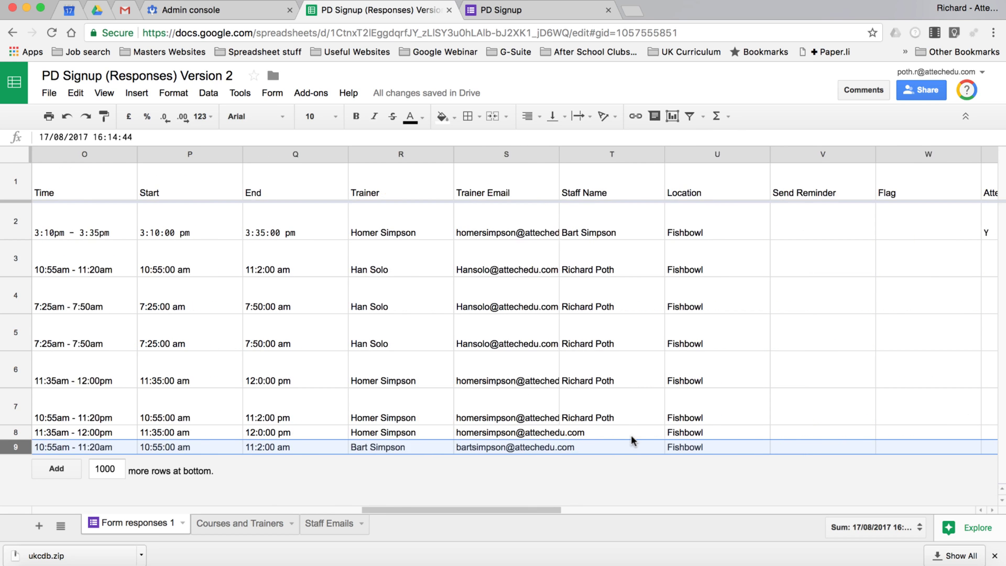
{"action": "scroll", "coordinate": [632, 440], "scroll_direction": "left", "scroll_amount": 1}
{"action": "scroll", "coordinate": [628, 439], "scroll_direction": "right", "scroll_amount": 7}
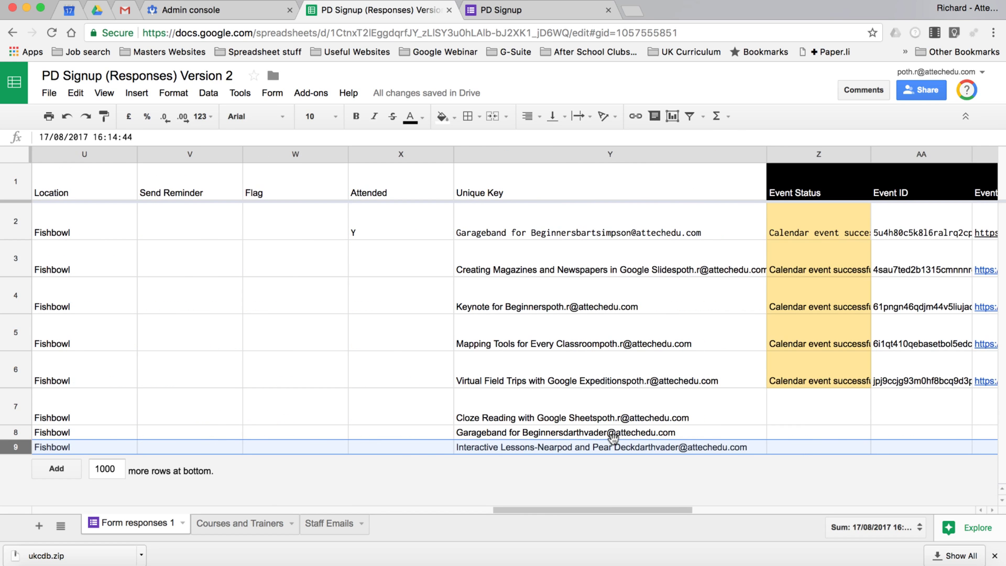
{"action": "scroll", "coordinate": [612, 438], "scroll_direction": "right", "scroll_amount": 3}
{"action": "scroll", "coordinate": [608, 435], "scroll_direction": "left", "scroll_amount": 1}
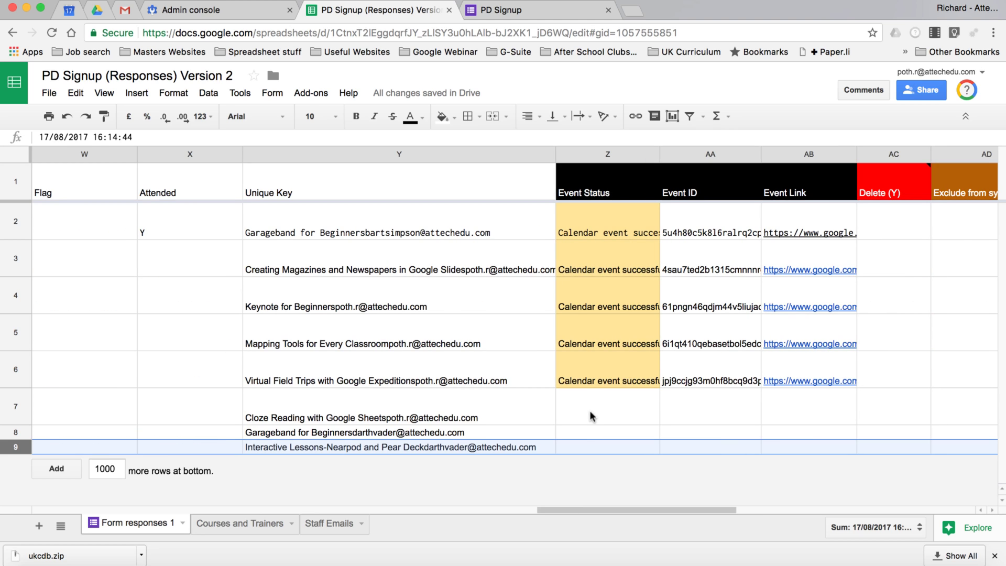
{"action": "scroll", "coordinate": [590, 382], "scroll_direction": "right", "scroll_amount": 1}
{"action": "left_click", "coordinate": [296, 219]}
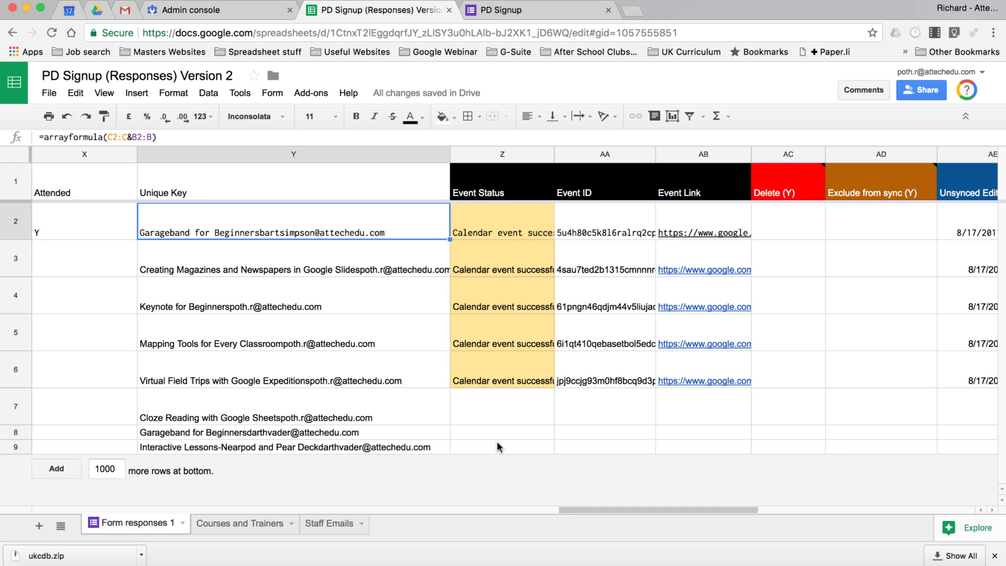
{"action": "scroll", "coordinate": [750, 362], "scroll_direction": "right", "scroll_amount": 5}
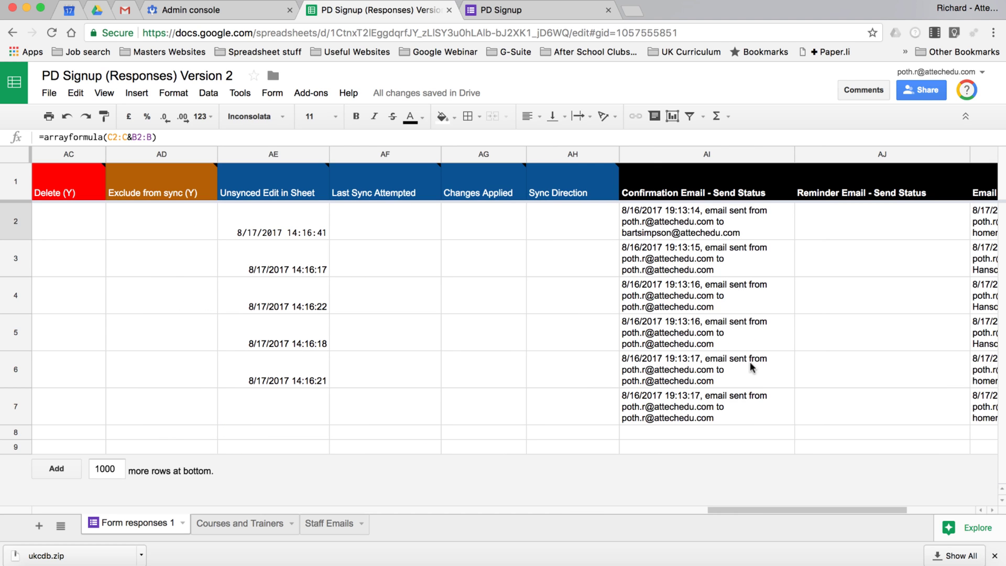
{"action": "scroll", "coordinate": [750, 361], "scroll_direction": "right", "scroll_amount": 4}
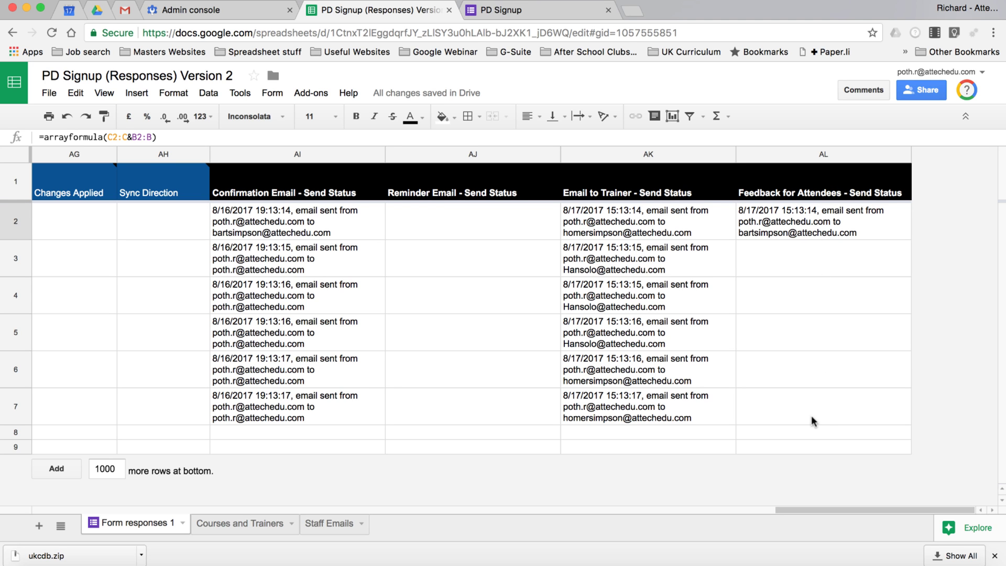
{"action": "scroll", "coordinate": [385, 328], "scroll_direction": "left", "scroll_amount": 15}
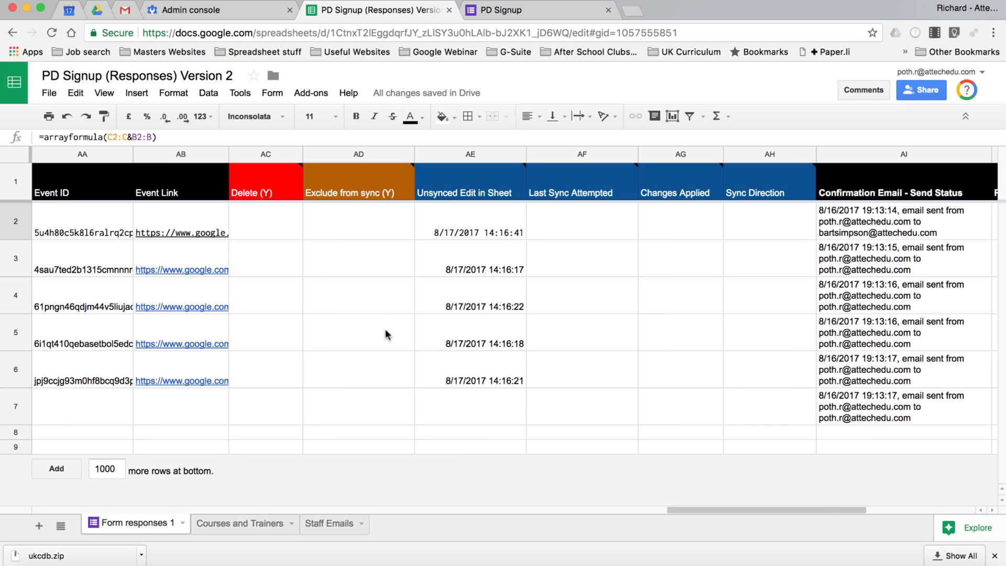
Create the three previewed calendar events with Event-o-Matic's Preview & create new events
{"action": "left_click", "coordinate": [309, 94]}
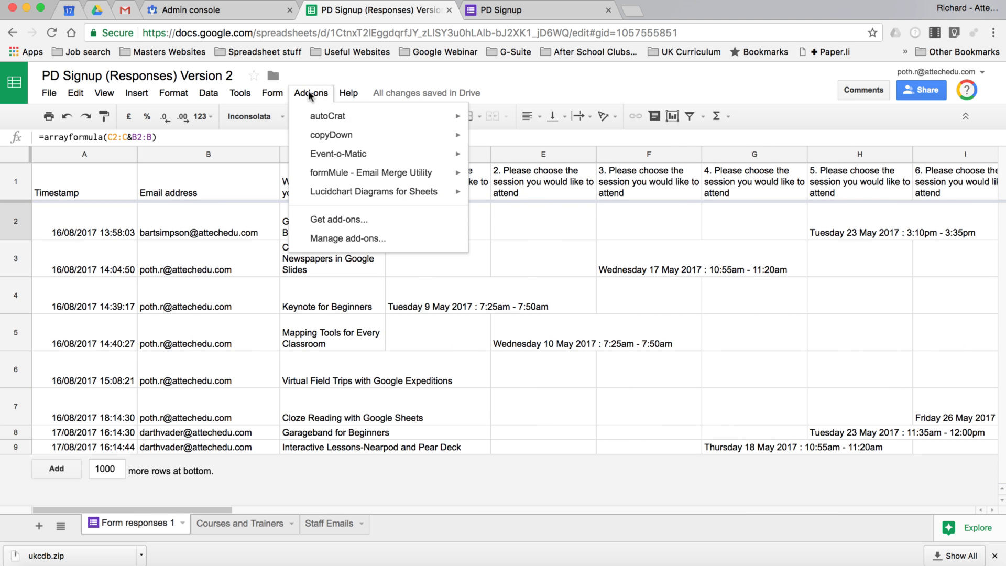
{"action": "mouse_move", "coordinate": [356, 157]}
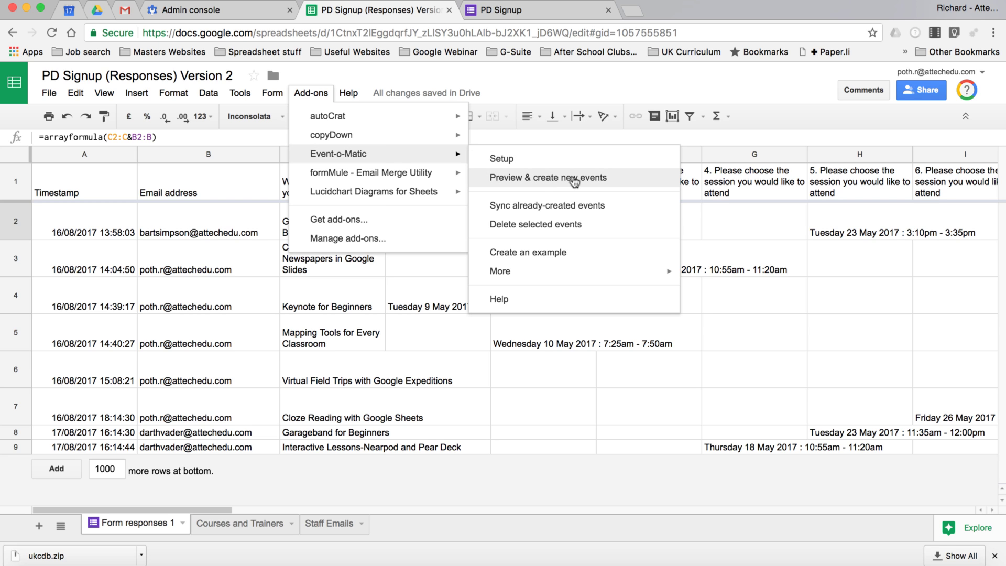
{"action": "left_click", "coordinate": [550, 180]}
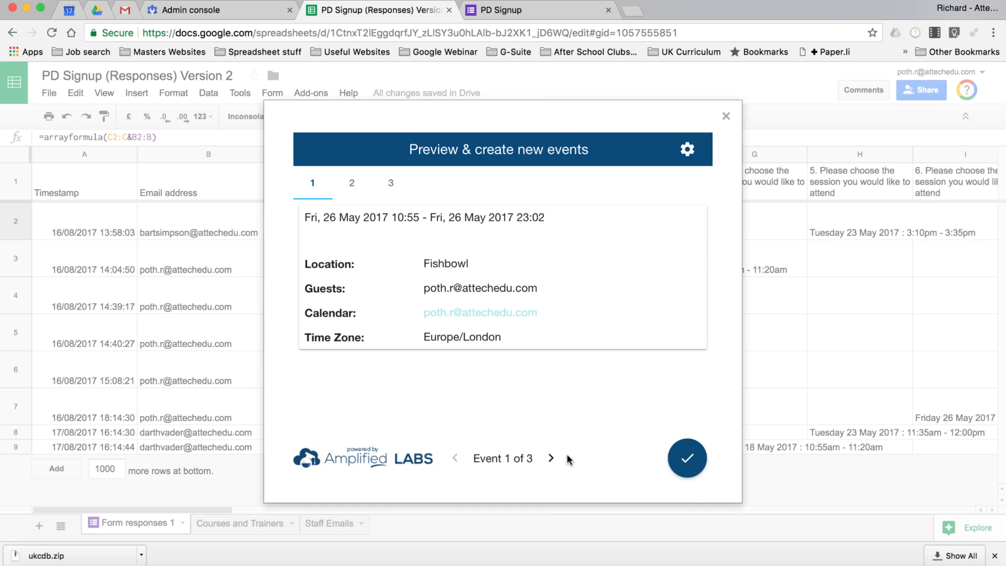
{"action": "left_click", "coordinate": [687, 459]}
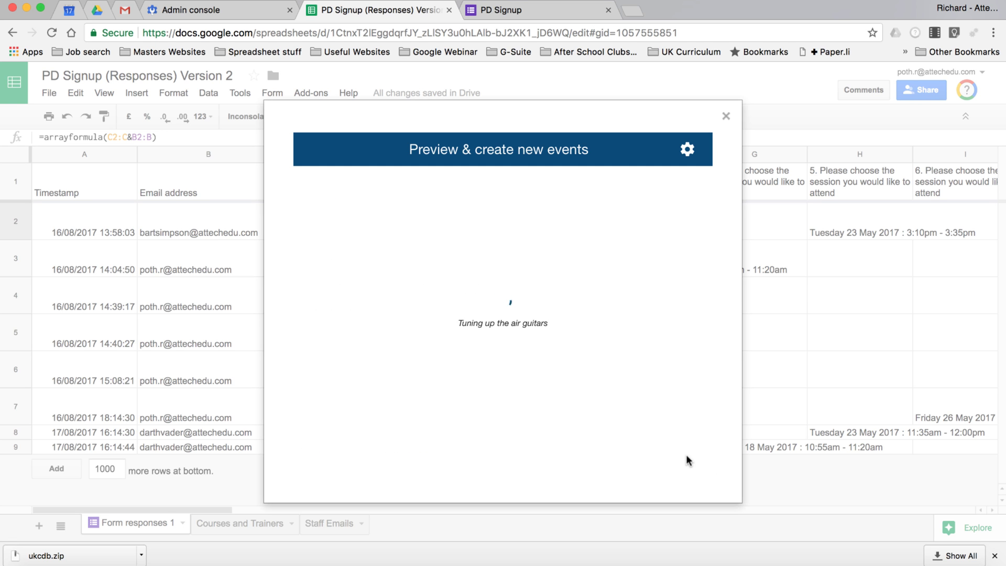
{"action": "scroll", "coordinate": [857, 392], "scroll_direction": "right", "scroll_amount": 10}
{"action": "scroll", "coordinate": [857, 387], "scroll_direction": "right", "scroll_amount": 10}
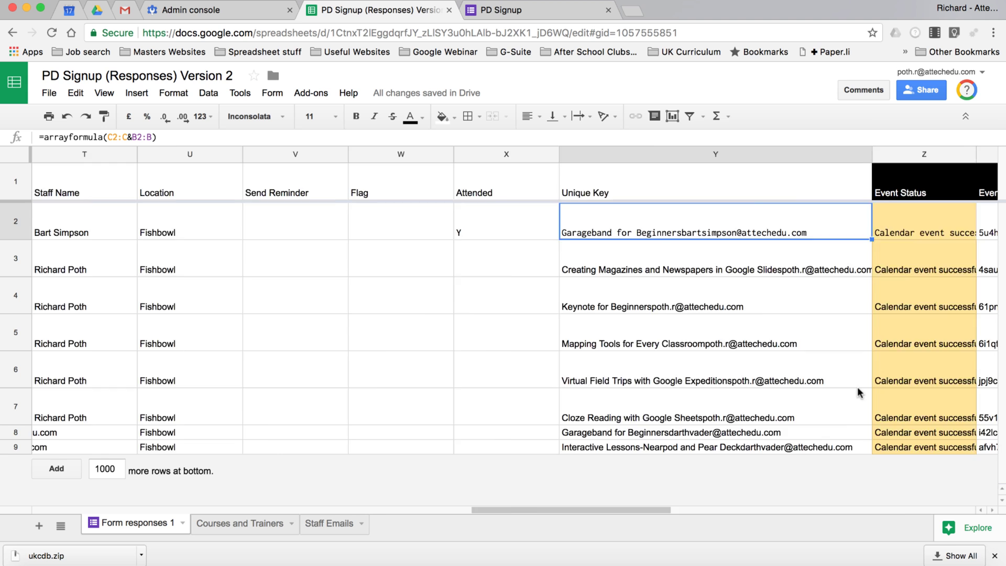
{"action": "scroll", "coordinate": [857, 387], "scroll_direction": "left", "scroll_amount": 5}
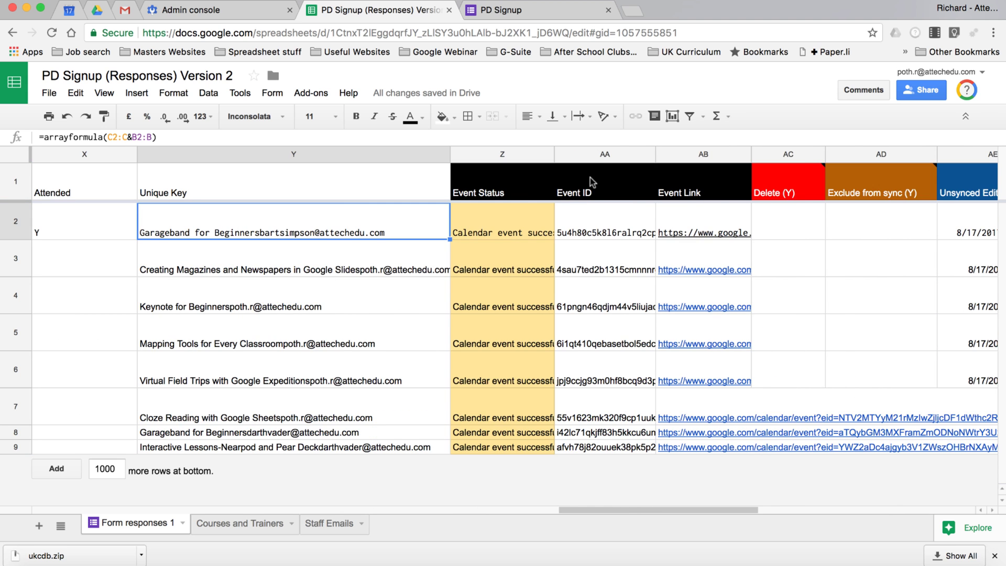
{"action": "scroll", "coordinate": [903, 324], "scroll_direction": "right", "scroll_amount": 5}
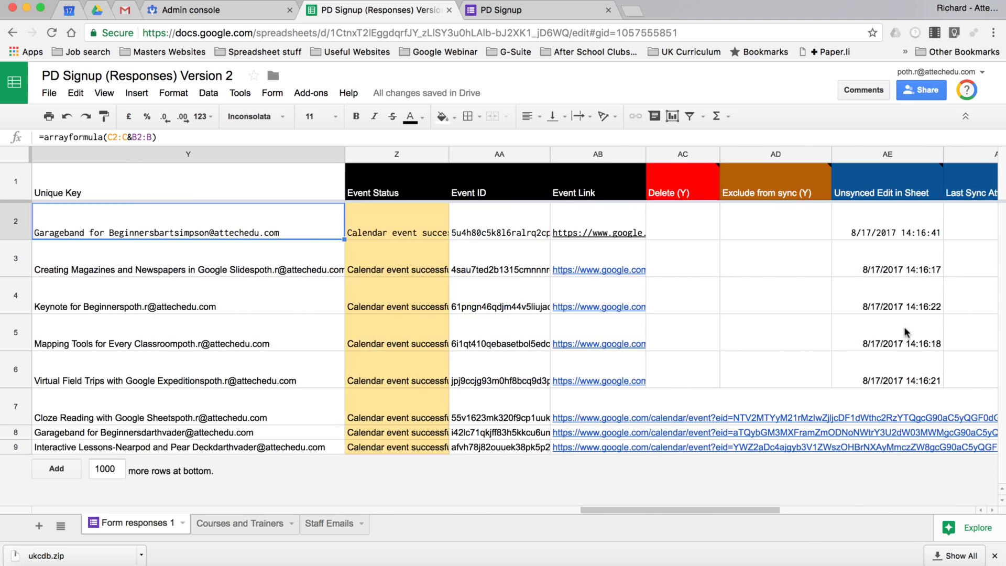
{"action": "scroll", "coordinate": [905, 330], "scroll_direction": "left", "scroll_amount": 5}
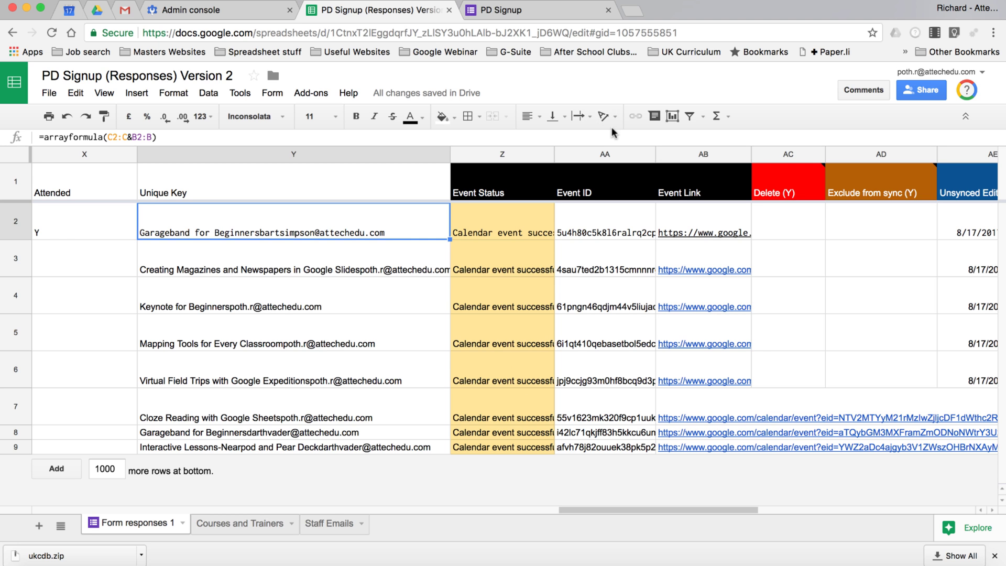
Open the attendee's Google Calendar from Gmail and move back to earlier weeks
{"action": "key", "text": "super+grave"}
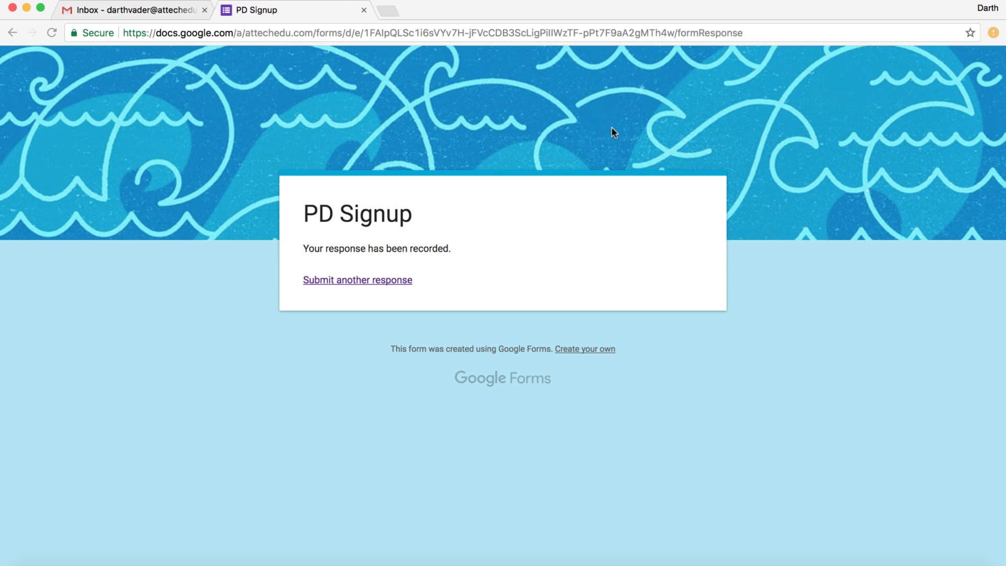
{"action": "left_click", "coordinate": [134, 10]}
{"action": "left_click", "coordinate": [912, 67]}
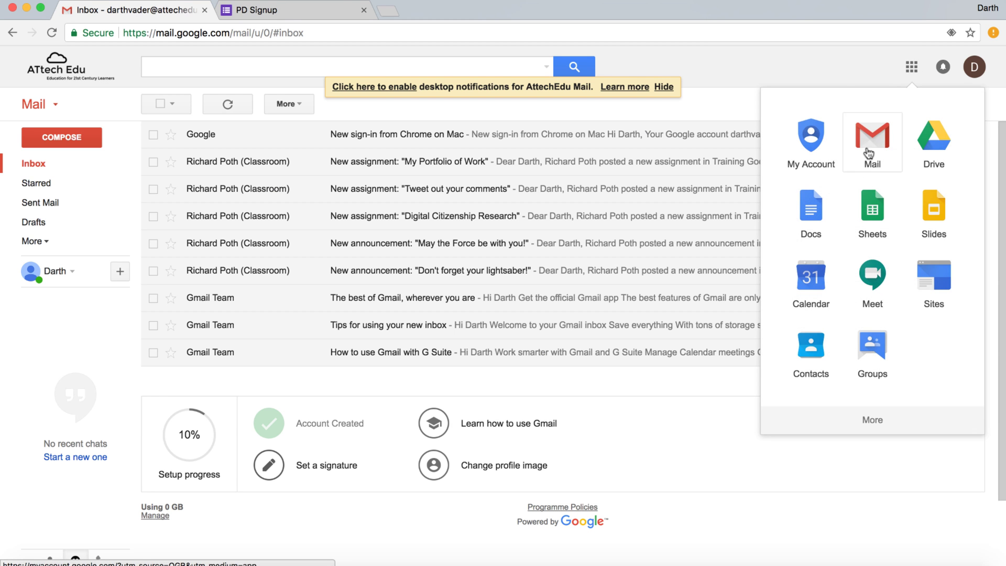
{"action": "left_click", "coordinate": [810, 332]}
{"action": "left_click", "coordinate": [199, 108]}
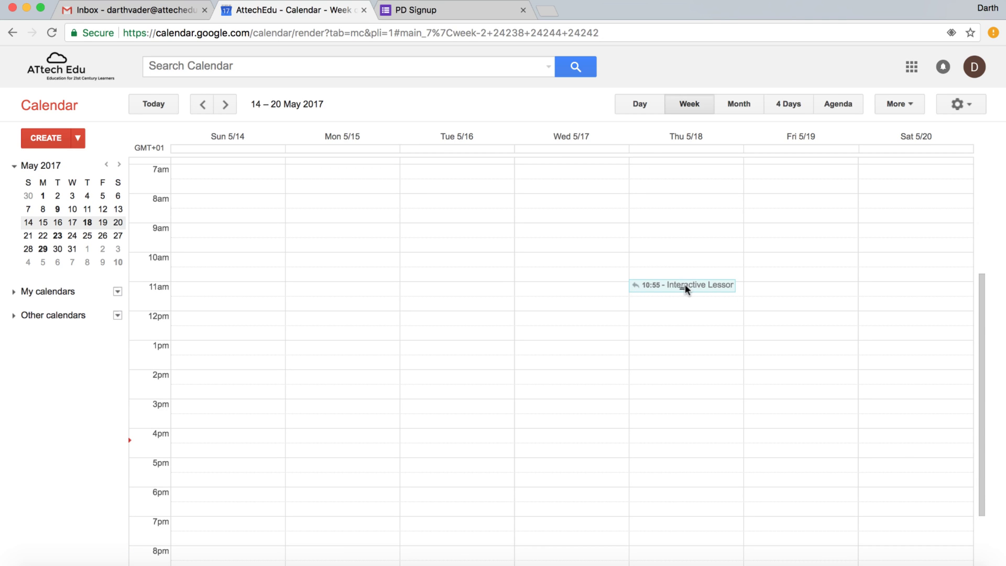
Review the 18 May Interactive Lessons event and the 23 May Garageband for Beginners event
{"action": "left_click", "coordinate": [685, 284]}
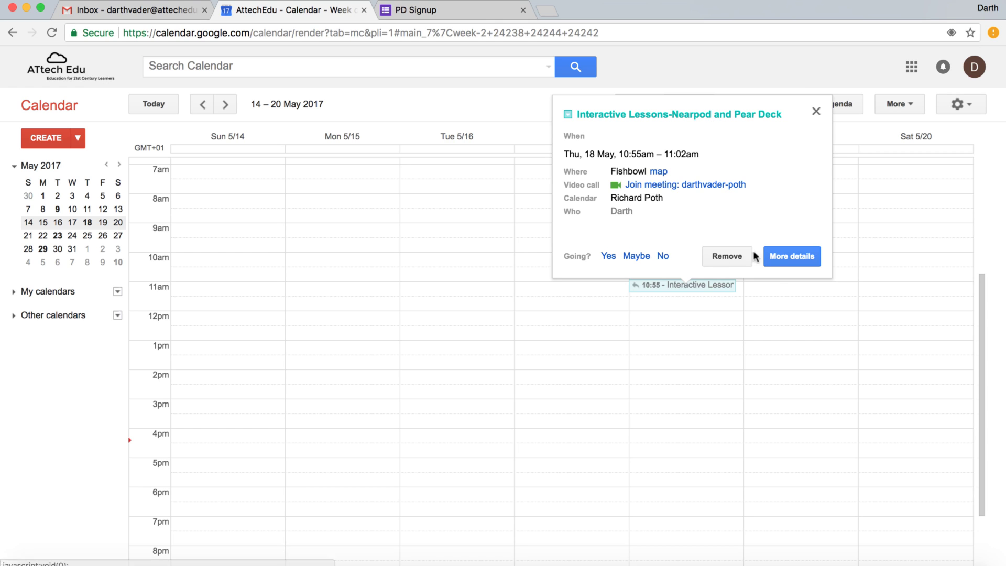
{"action": "left_click", "coordinate": [816, 111]}
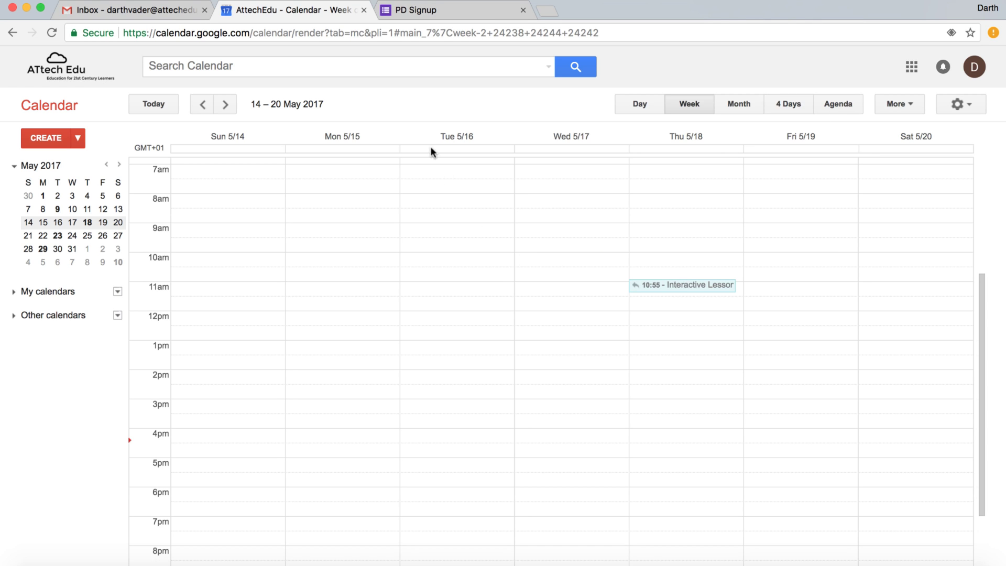
{"action": "left_click", "coordinate": [226, 103]}
{"action": "left_click", "coordinate": [460, 303]}
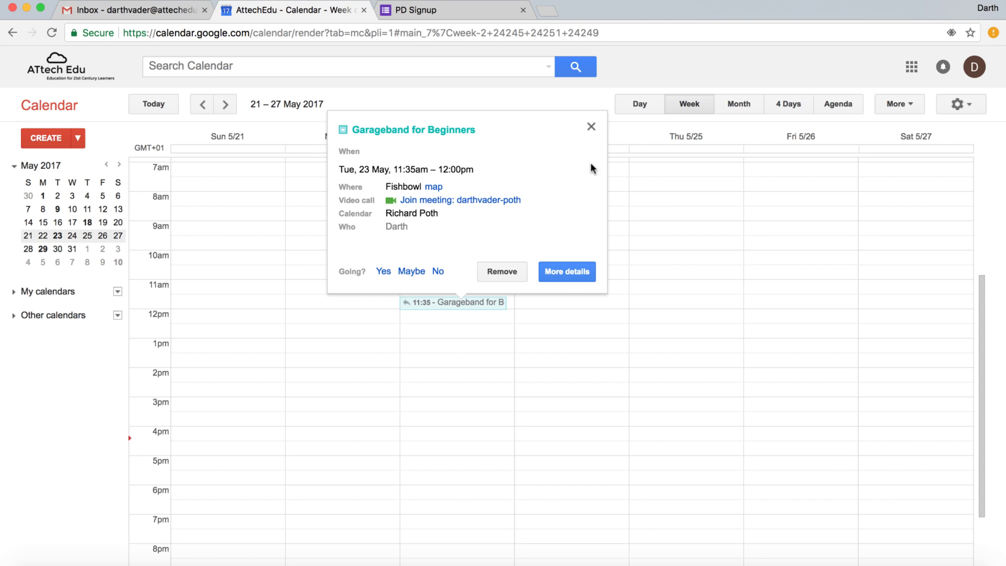
{"action": "left_click", "coordinate": [592, 129]}
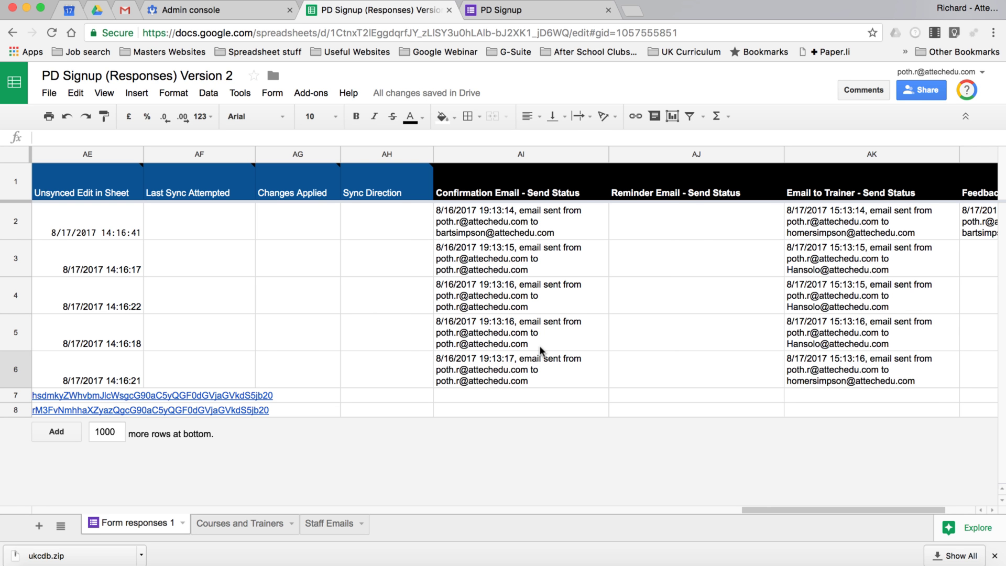
Preview and send all four pending emails with formMule - Email Merge Utility
{"action": "scroll", "coordinate": [542, 351], "scroll_direction": "right", "scroll_amount": 2}
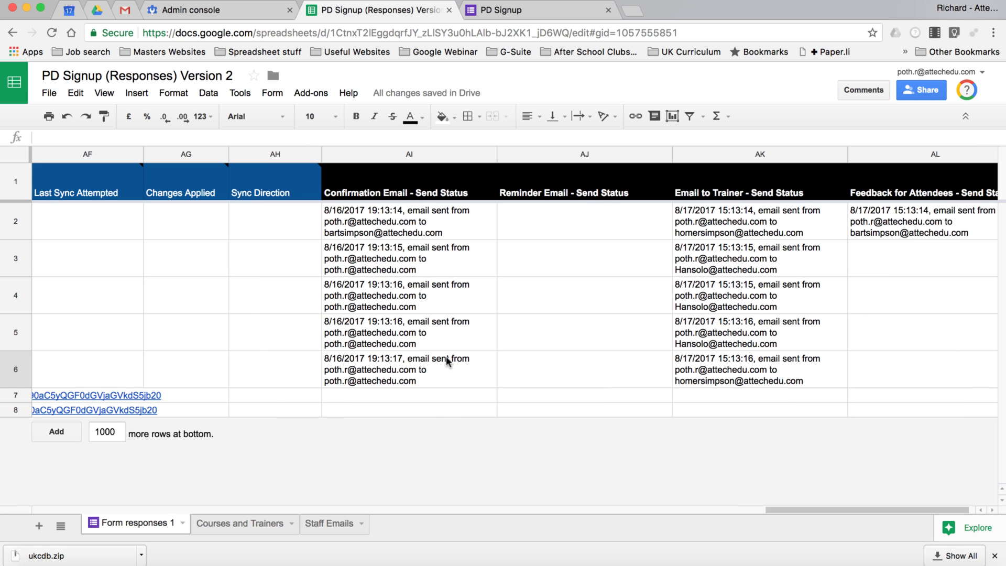
{"action": "left_click", "coordinate": [401, 393]}
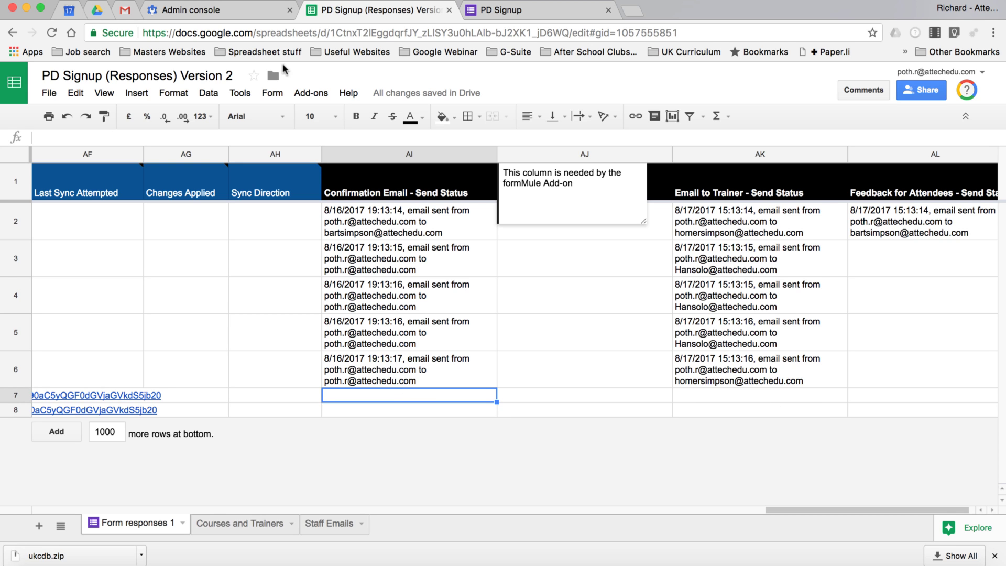
{"action": "left_click", "coordinate": [307, 95]}
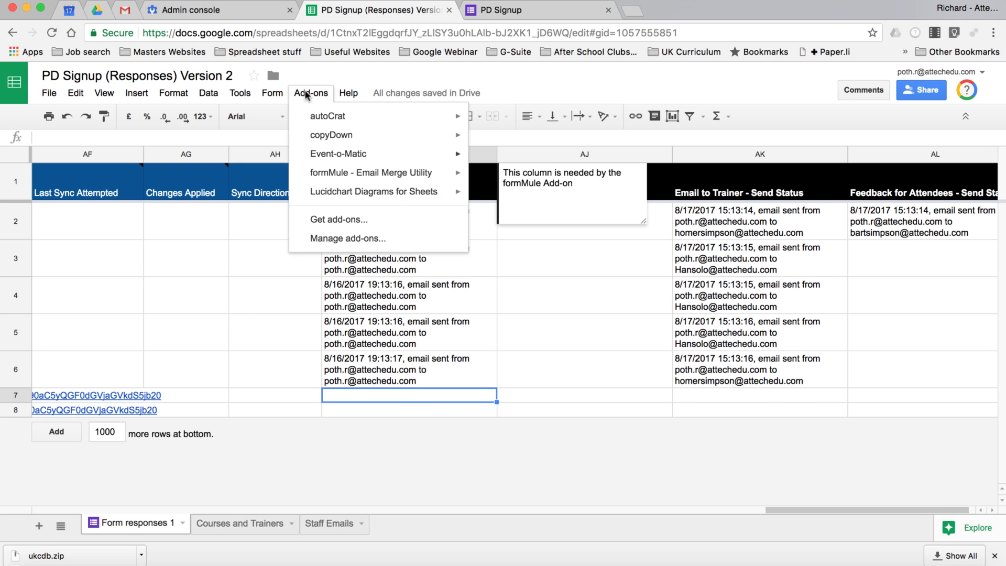
{"action": "mouse_move", "coordinate": [368, 177]}
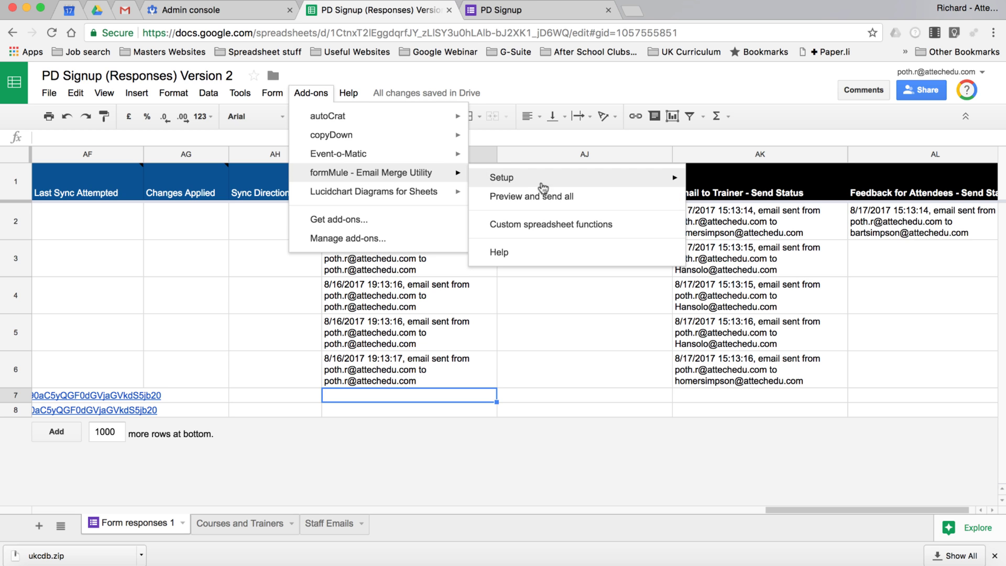
{"action": "left_click", "coordinate": [579, 195]}
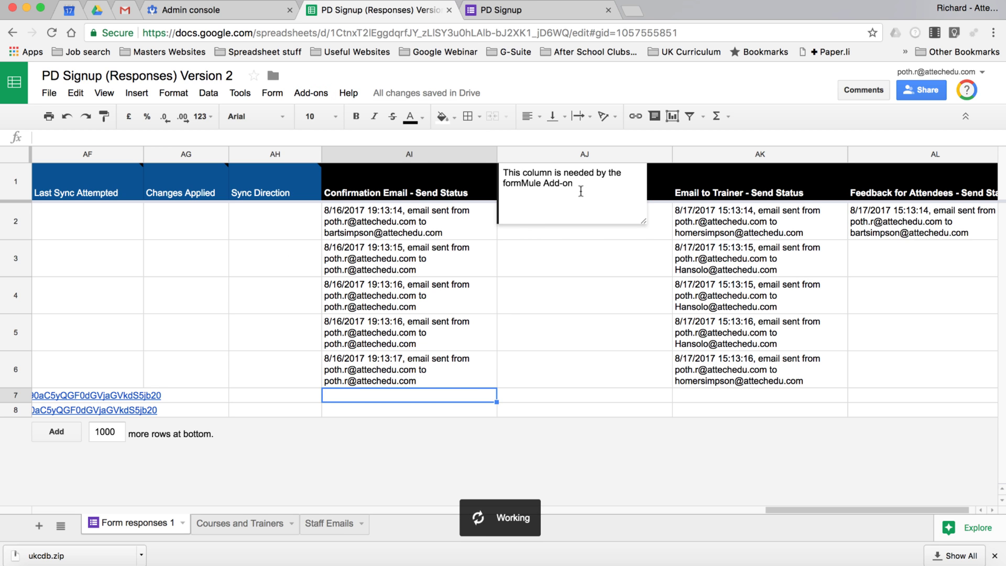
{"action": "scroll", "coordinate": [556, 314], "scroll_direction": "down", "scroll_amount": 5}
{"action": "scroll", "coordinate": [557, 315], "scroll_direction": "down", "scroll_amount": 6}
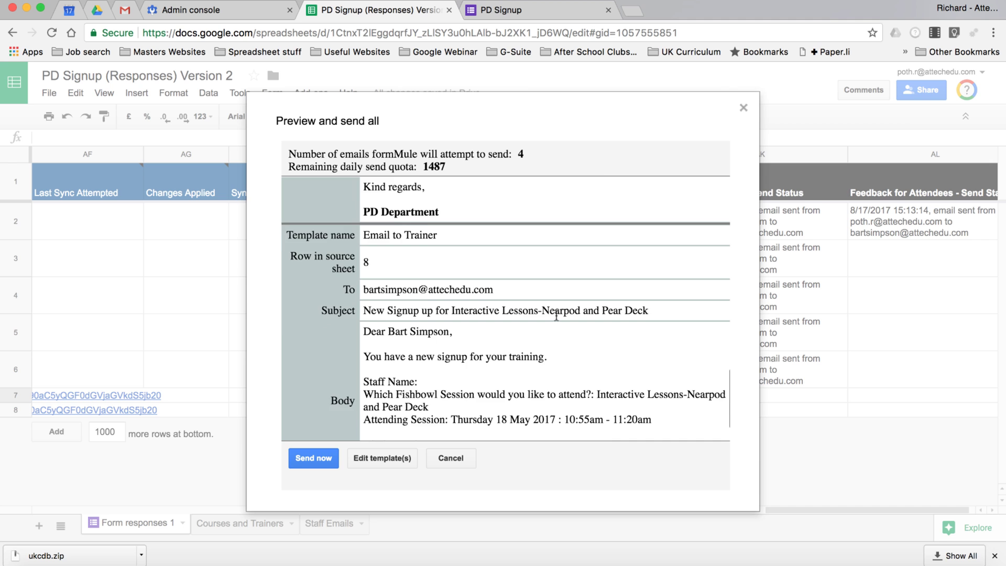
{"action": "scroll", "coordinate": [516, 362], "scroll_direction": "down", "scroll_amount": 5}
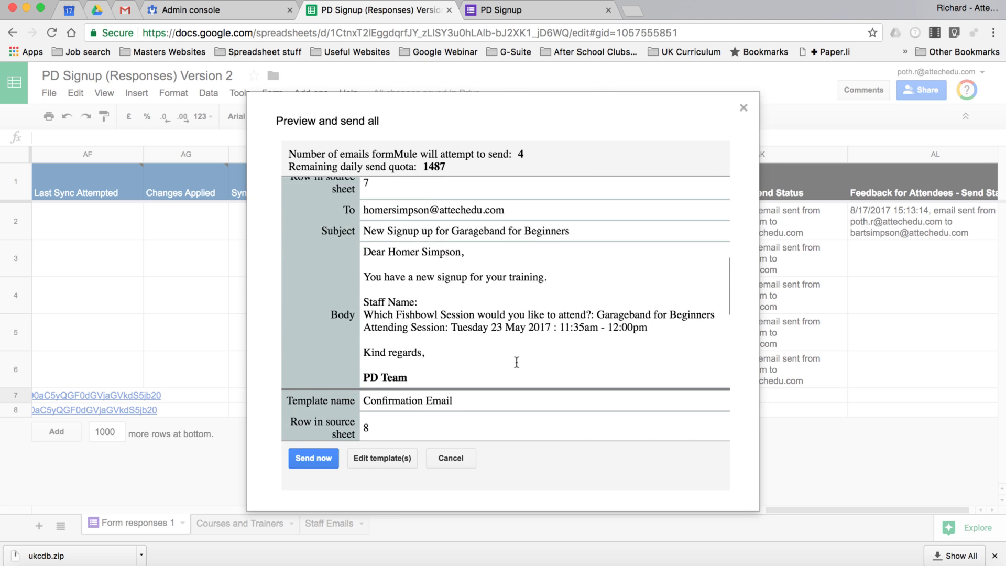
{"action": "scroll", "coordinate": [516, 360], "scroll_direction": "up", "scroll_amount": 1}
{"action": "scroll", "coordinate": [516, 361], "scroll_direction": "down", "scroll_amount": 4}
{"action": "scroll", "coordinate": [515, 360], "scroll_direction": "down", "scroll_amount": 5}
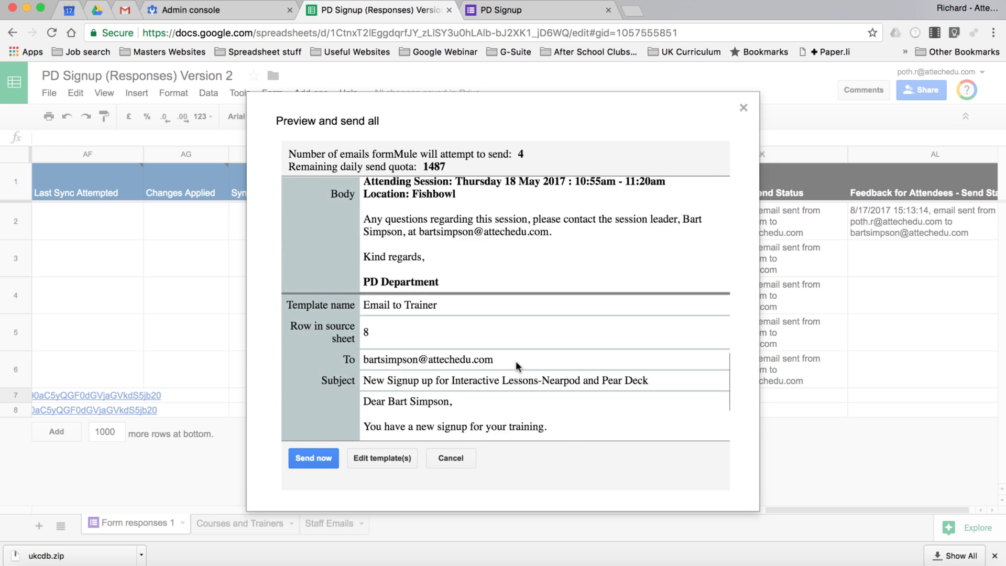
{"action": "left_click", "coordinate": [311, 459]}
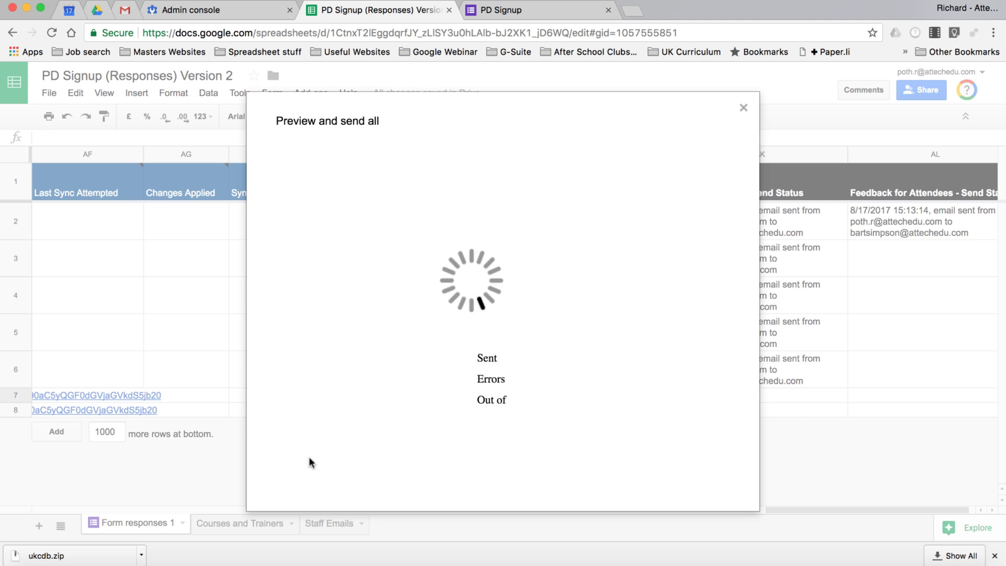
Check the trainer email status cells in rows 7 and 8
{"action": "scroll", "coordinate": [291, 369], "scroll_direction": "left", "scroll_amount": 15}
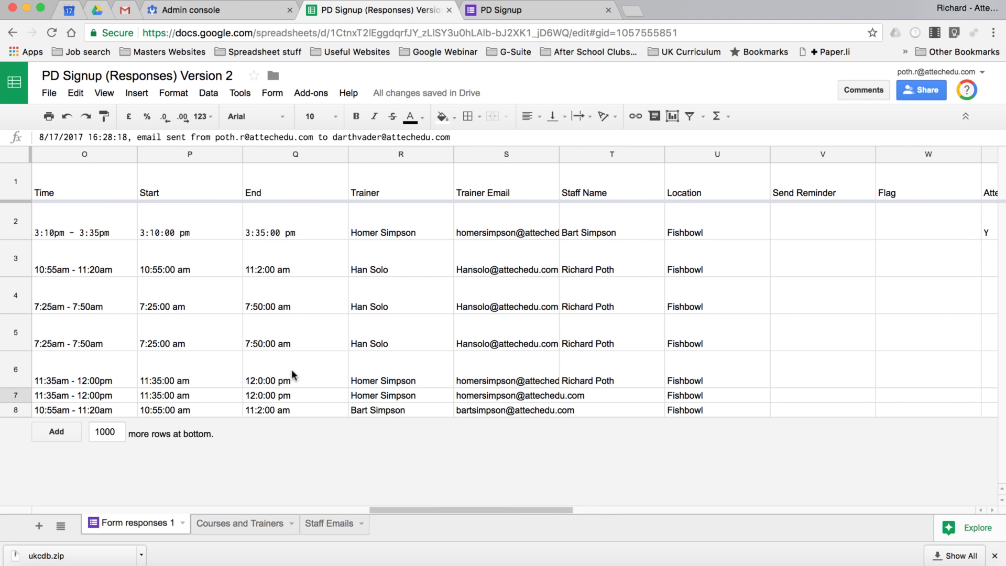
{"action": "left_click", "coordinate": [489, 394]}
{"action": "left_click", "coordinate": [477, 410]}
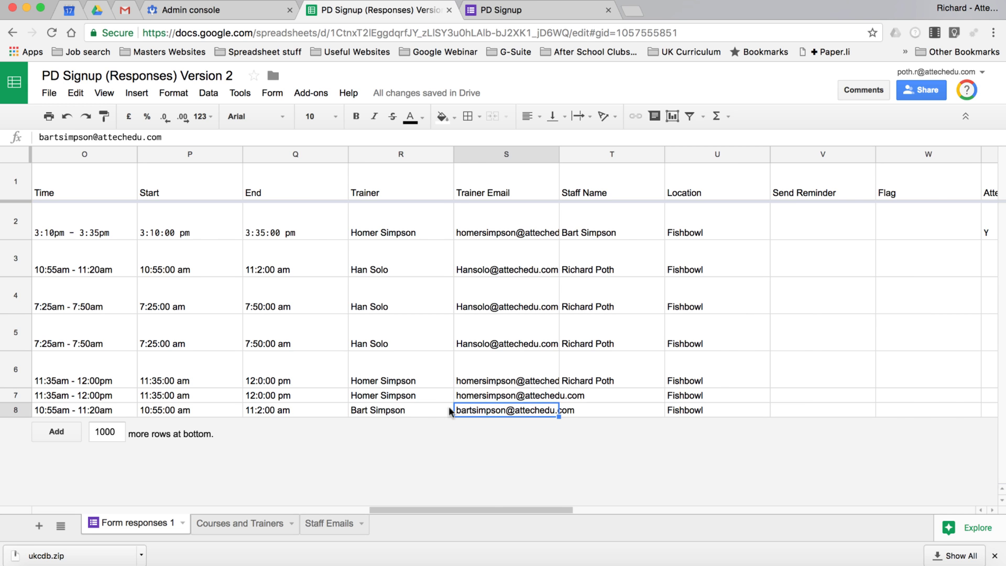
{"action": "scroll", "coordinate": [324, 365], "scroll_direction": "left", "scroll_amount": 10}
{"action": "scroll", "coordinate": [324, 365], "scroll_direction": "right", "scroll_amount": 10}
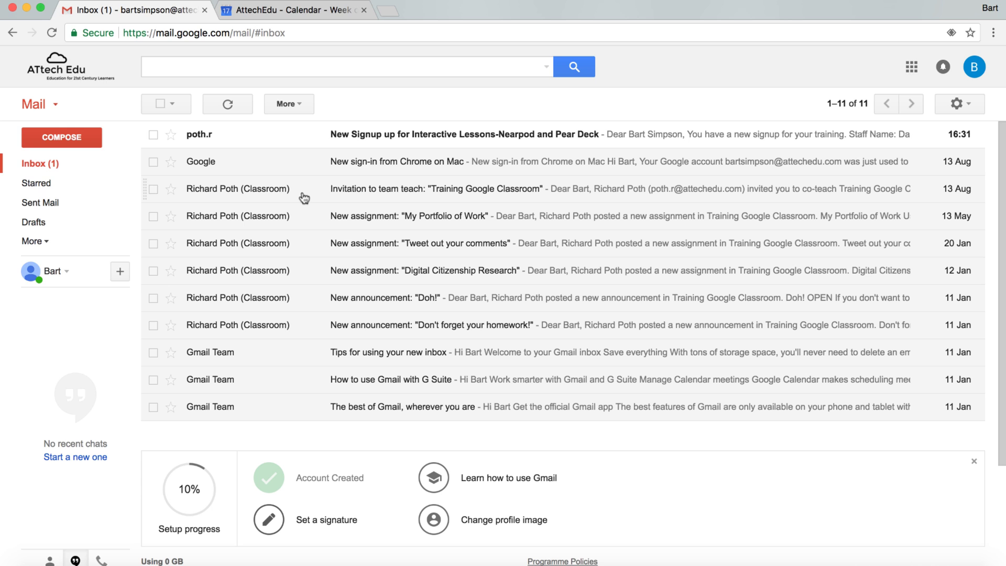
Read the signup notice, then the Garageband and Interactive Lessons booking confirmation emails
{"action": "left_click", "coordinate": [265, 137]}
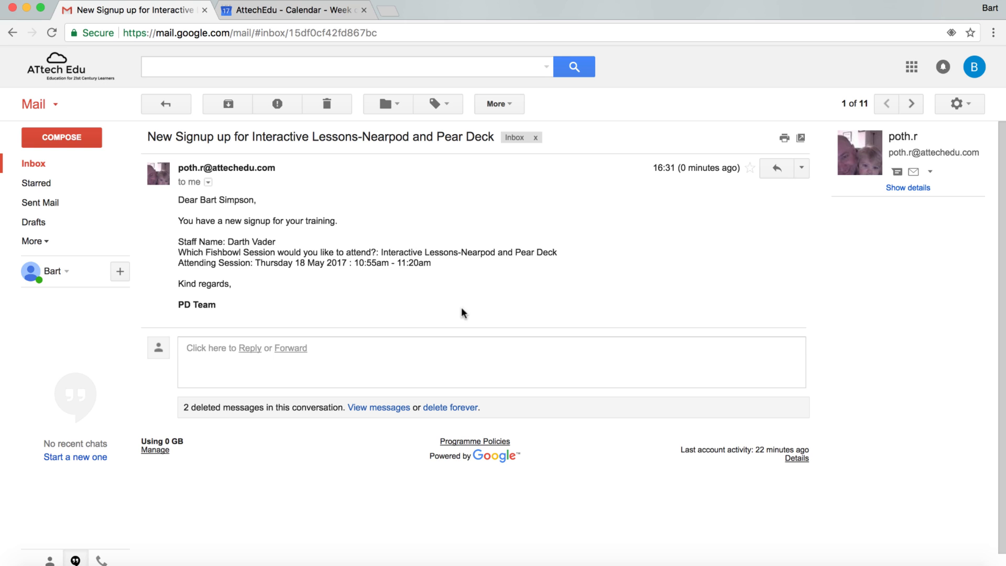
{"action": "left_click", "coordinate": [166, 104]}
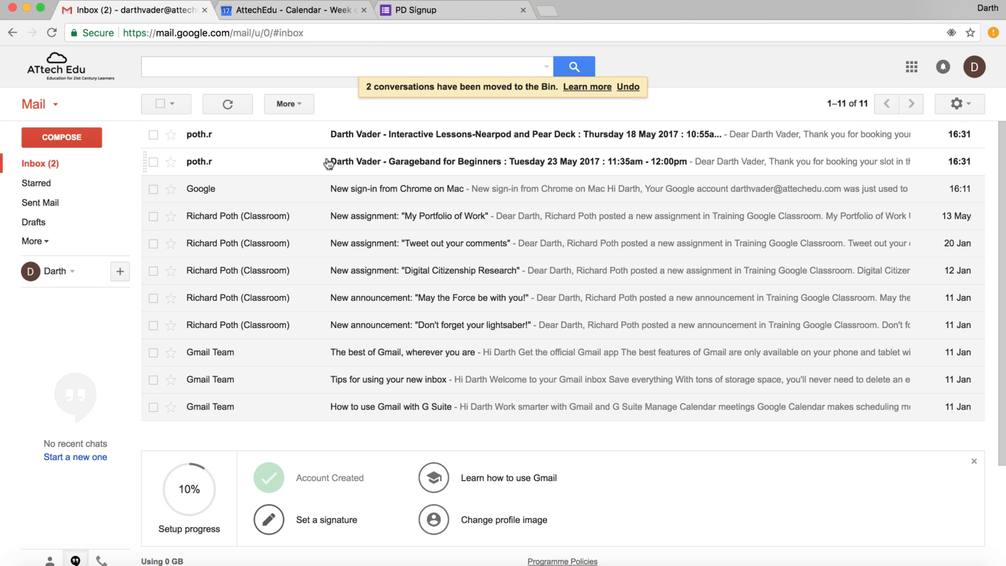
{"action": "left_click", "coordinate": [229, 159]}
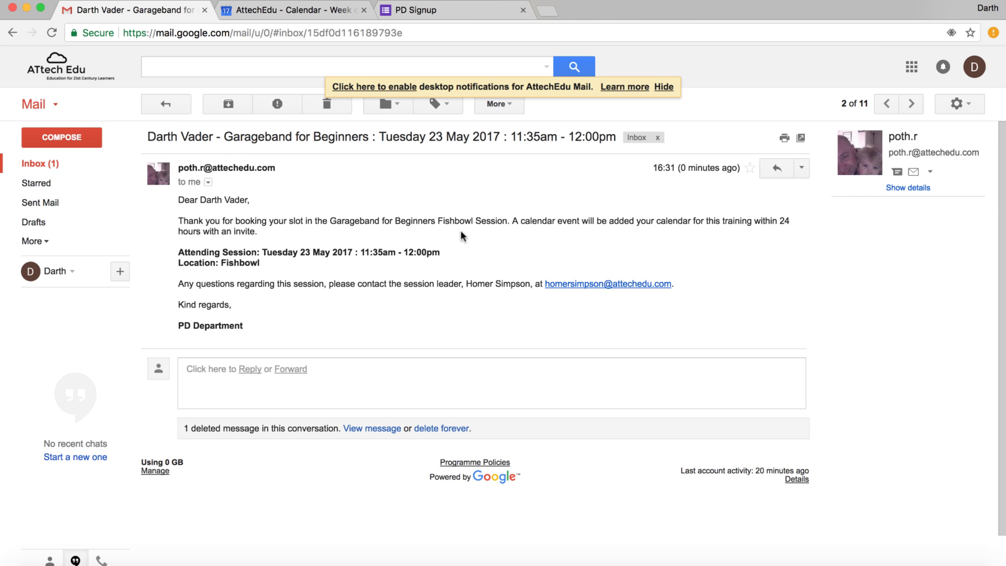
{"action": "left_click", "coordinate": [166, 108]}
{"action": "left_click", "coordinate": [287, 141]}
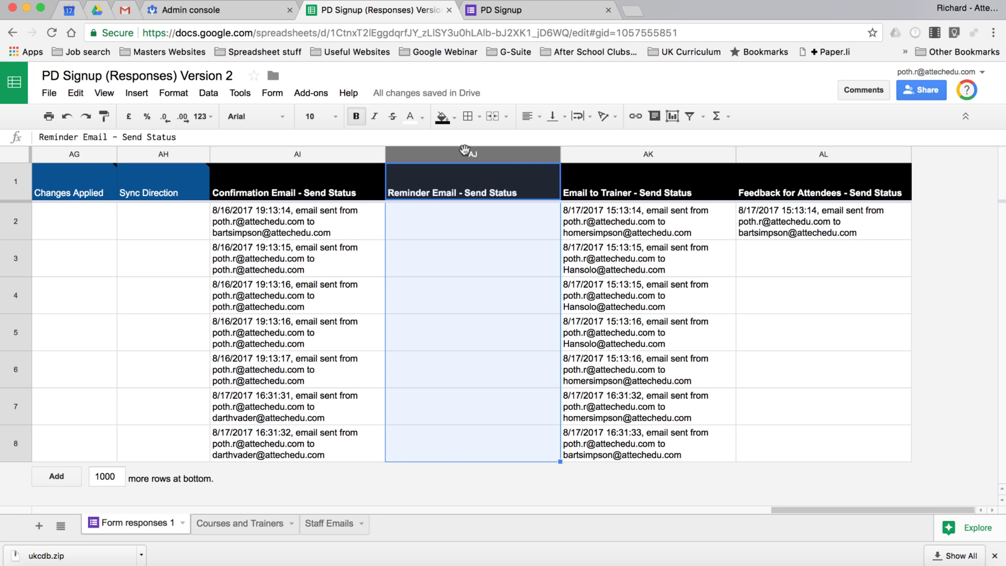
{"action": "left_click", "coordinate": [486, 233]}
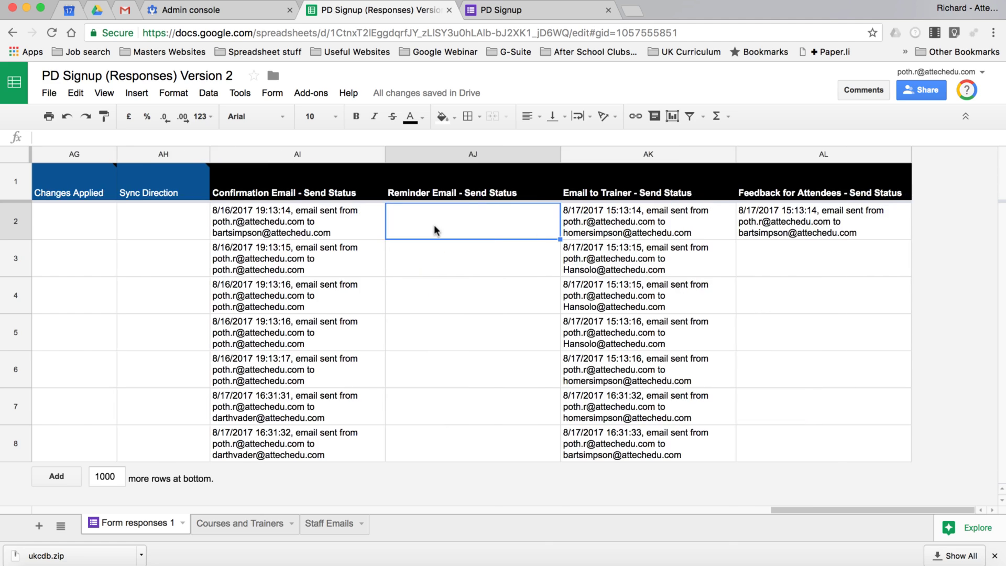
{"action": "scroll", "coordinate": [434, 229], "scroll_direction": "left", "scroll_amount": 15}
{"action": "scroll", "coordinate": [434, 230], "scroll_direction": "left", "scroll_amount": 15}
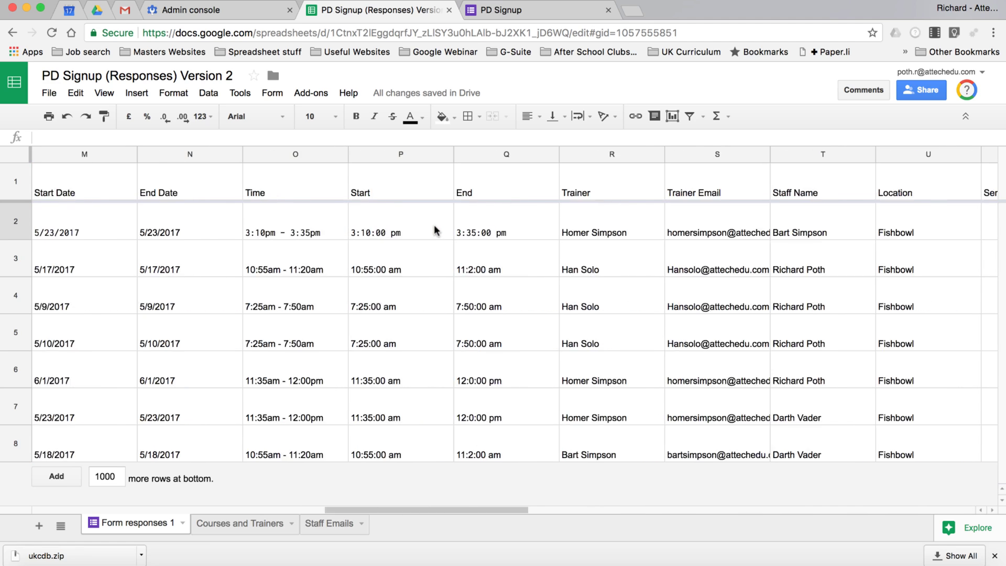
{"action": "scroll", "coordinate": [434, 230], "scroll_direction": "right", "scroll_amount": 5}
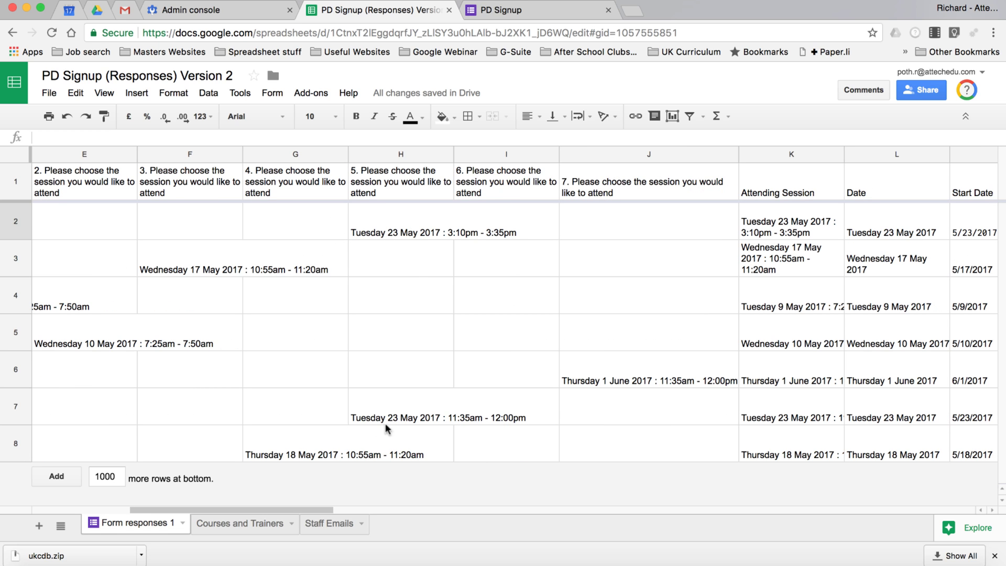
{"action": "left_click", "coordinate": [398, 400]}
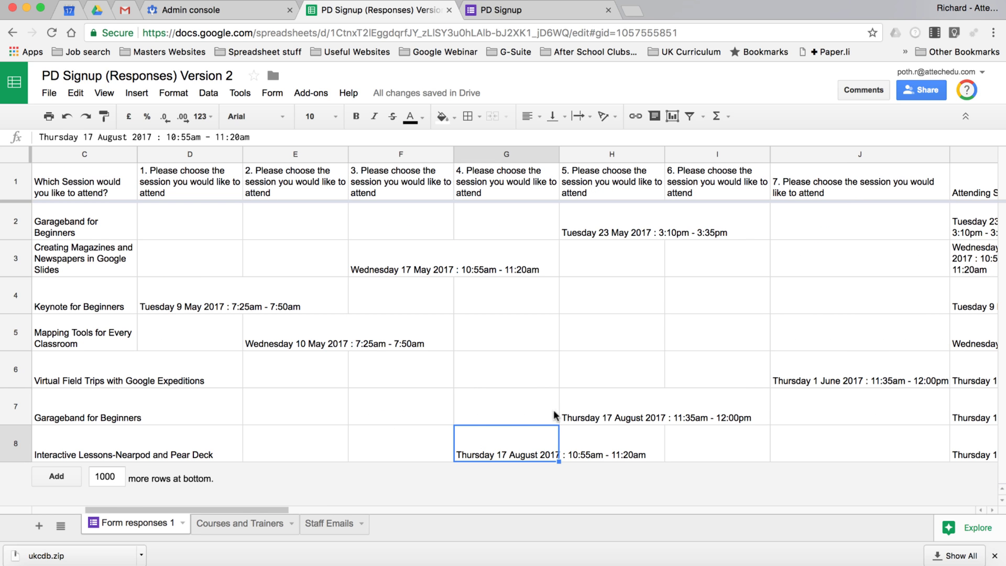
{"action": "scroll", "coordinate": [621, 435], "scroll_direction": "right", "scroll_amount": 10}
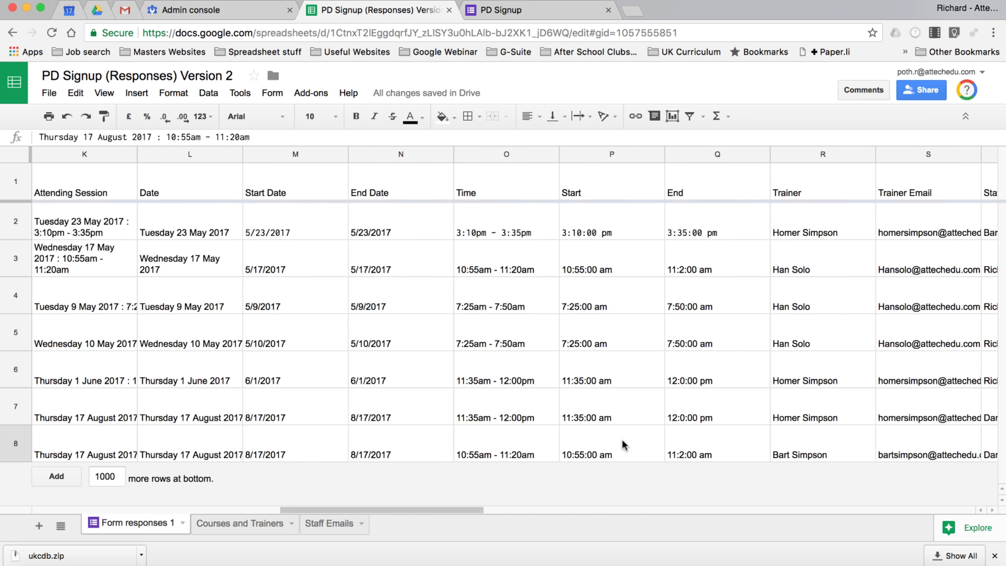
{"action": "scroll", "coordinate": [623, 443], "scroll_direction": "right", "scroll_amount": 3}
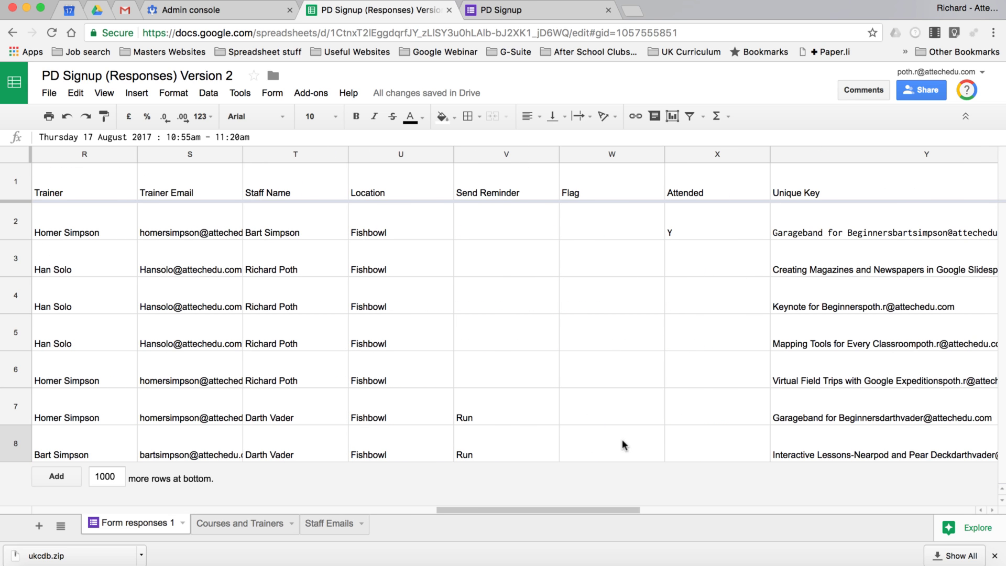
{"action": "left_click", "coordinate": [499, 407]}
{"action": "left_click", "coordinate": [505, 442]}
{"action": "key", "text": "Up"}
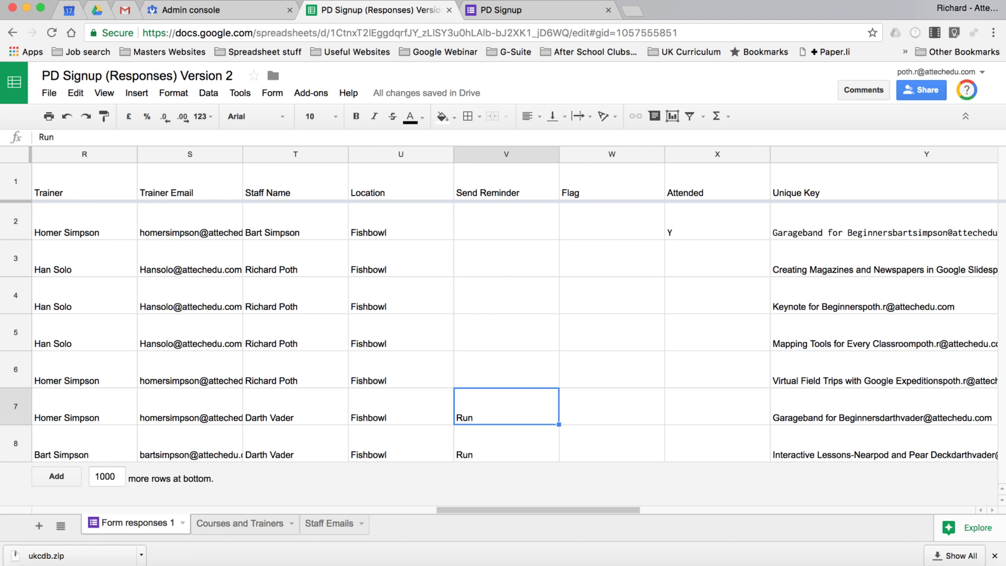
{"action": "key", "text": "Down"}
{"action": "key", "text": "Right"}
{"action": "key", "text": "Right"}
{"action": "key", "text": "Right"}
{"action": "key", "text": "Right"}
{"action": "key", "text": "Right"}
{"action": "key", "text": "Right"}
{"action": "key", "text": "Right"}
{"action": "key", "text": "Right"}
{"action": "key", "text": "Right"}
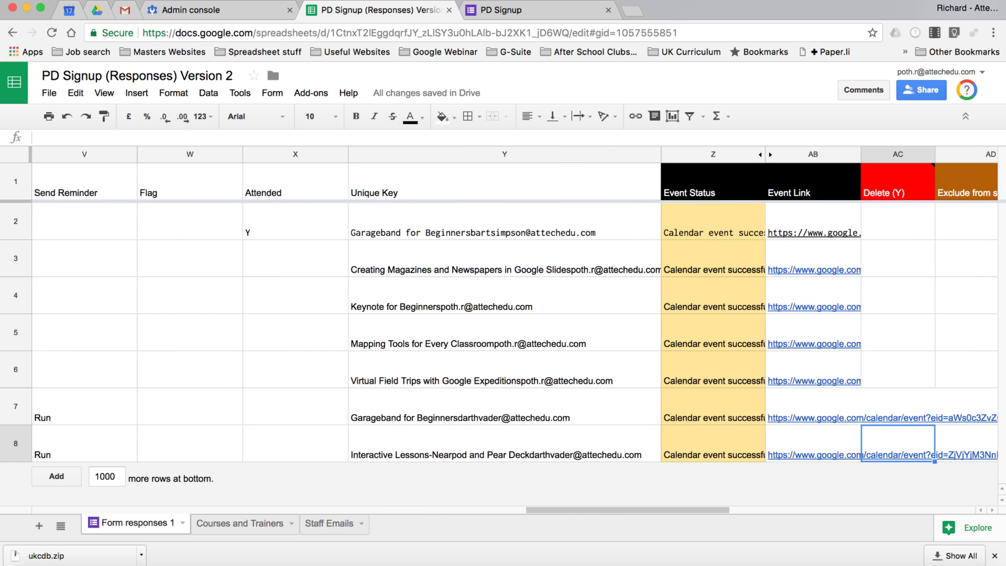
{"action": "key", "text": "Right"}
{"action": "key", "text": "Right"}
{"action": "key", "text": "Right"}
{"action": "key", "text": "Right"}
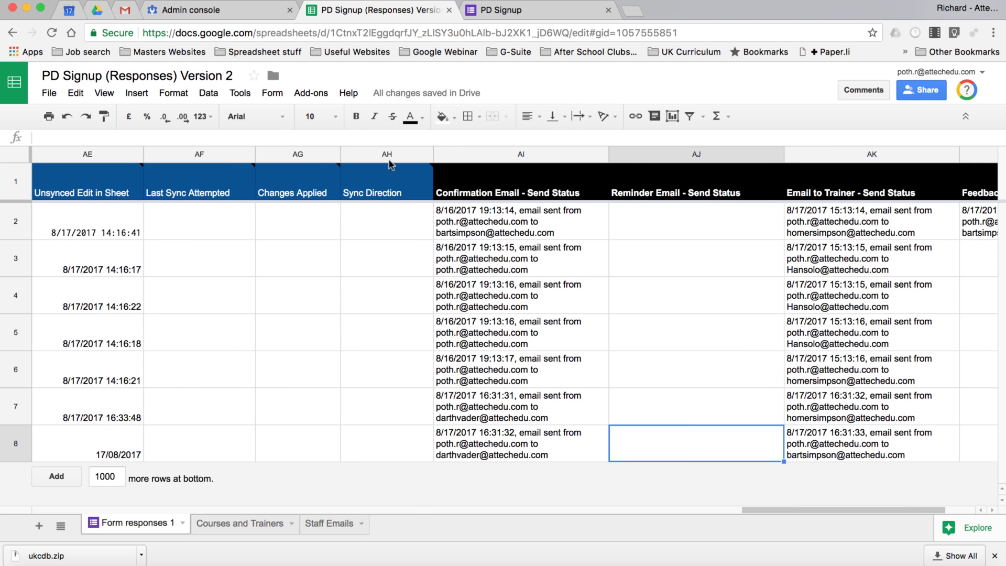
Preview and send the two pending reminder emails via formMule's Preview and send all
{"action": "left_click", "coordinate": [310, 94]}
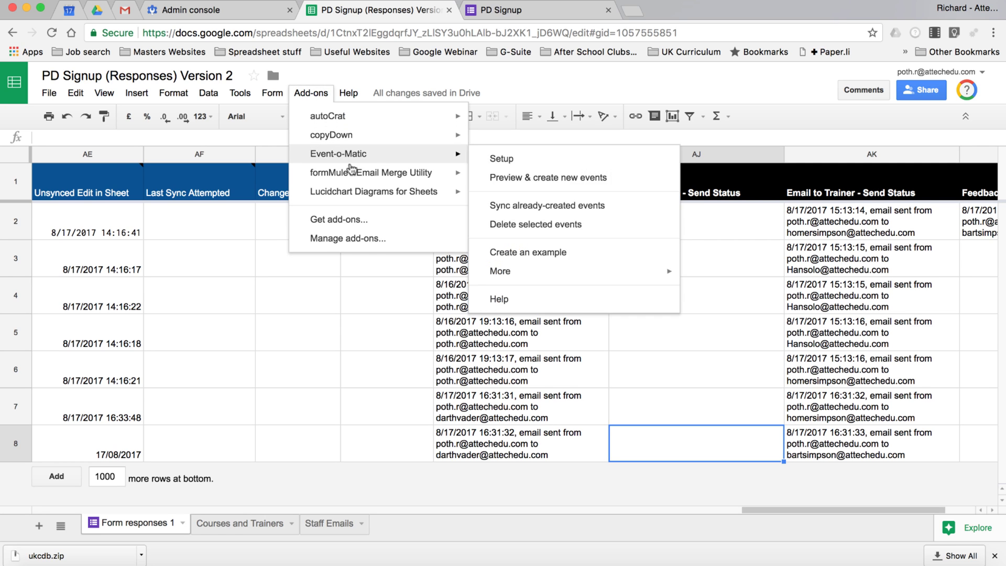
{"action": "mouse_move", "coordinate": [369, 173]}
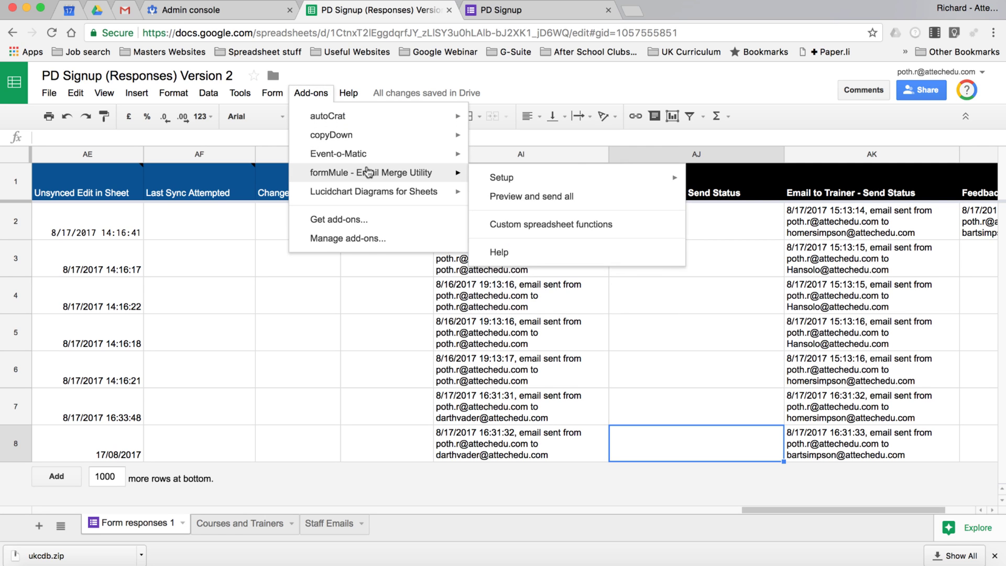
{"action": "left_click", "coordinate": [582, 199]}
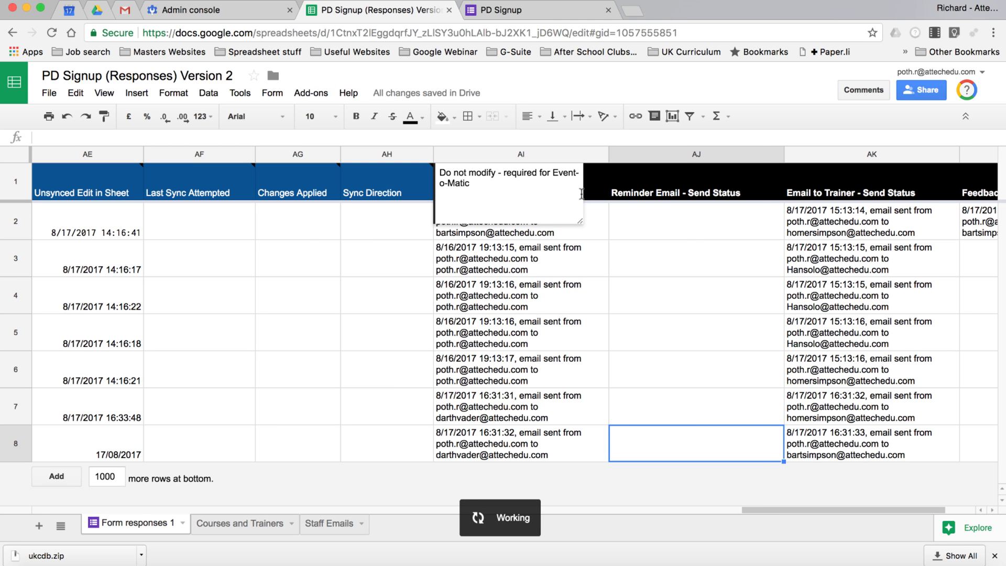
{"action": "scroll", "coordinate": [540, 374], "scroll_direction": "down", "scroll_amount": 5}
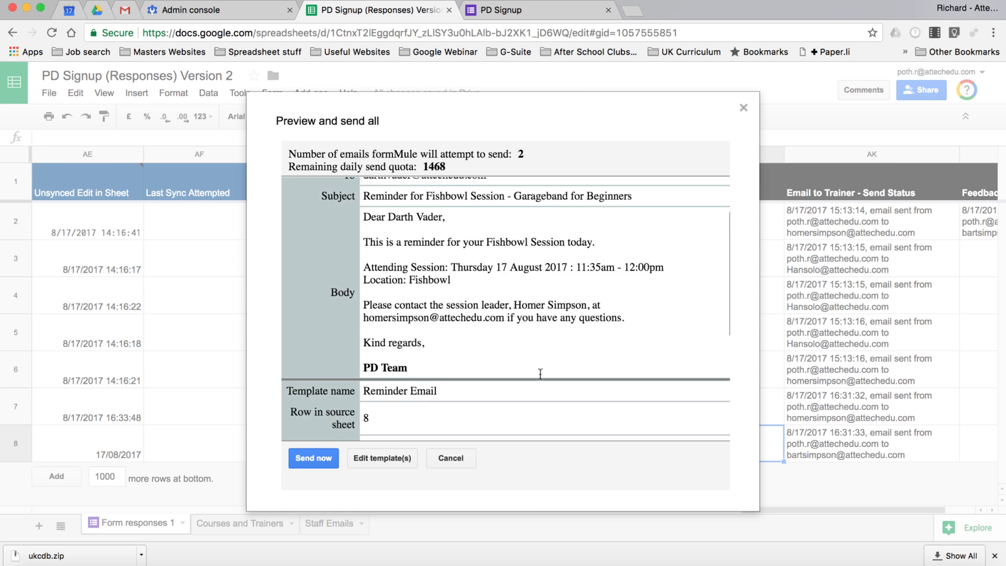
{"action": "scroll", "coordinate": [540, 374], "scroll_direction": "down", "scroll_amount": 3}
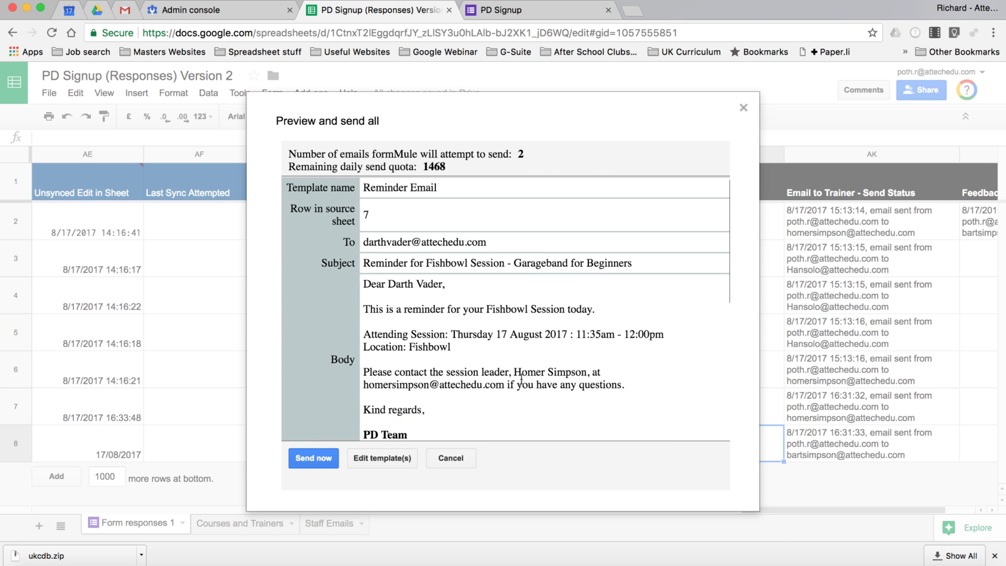
{"action": "left_click", "coordinate": [310, 455]}
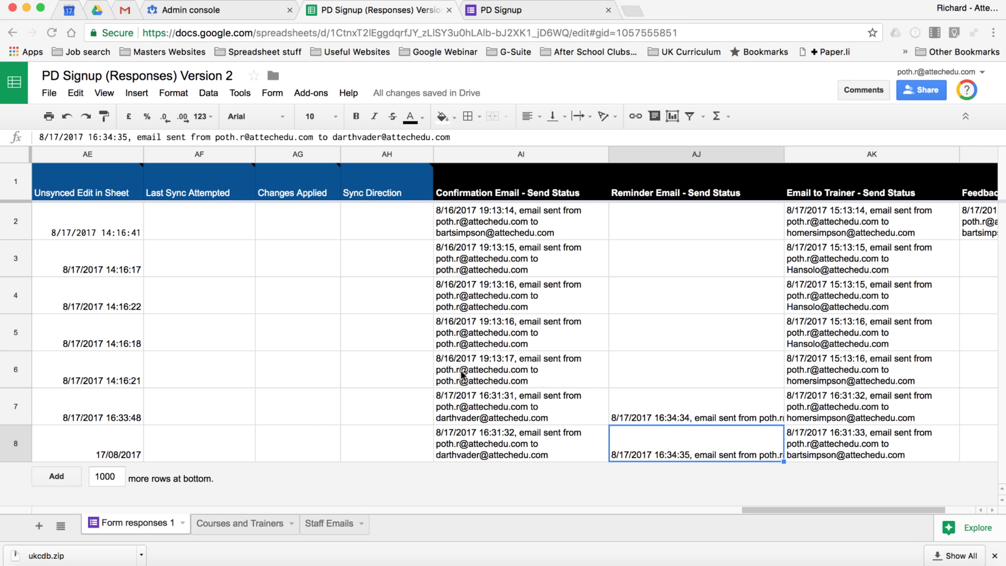
Open the Garageband for Beginners and Interactive Lessons reminder emails in the attendee's inbox
{"action": "key", "text": "super+grave"}
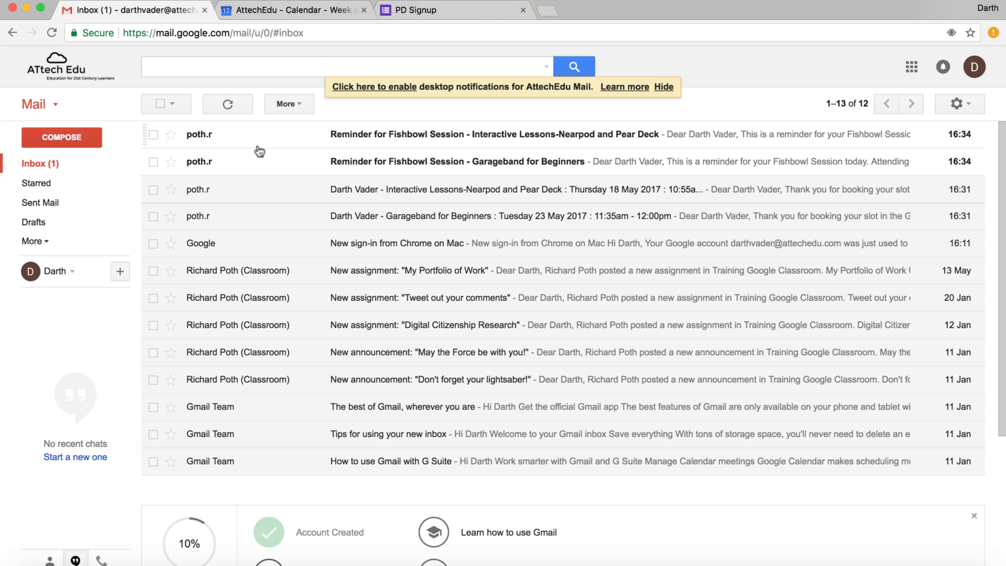
{"action": "left_click", "coordinate": [244, 164]}
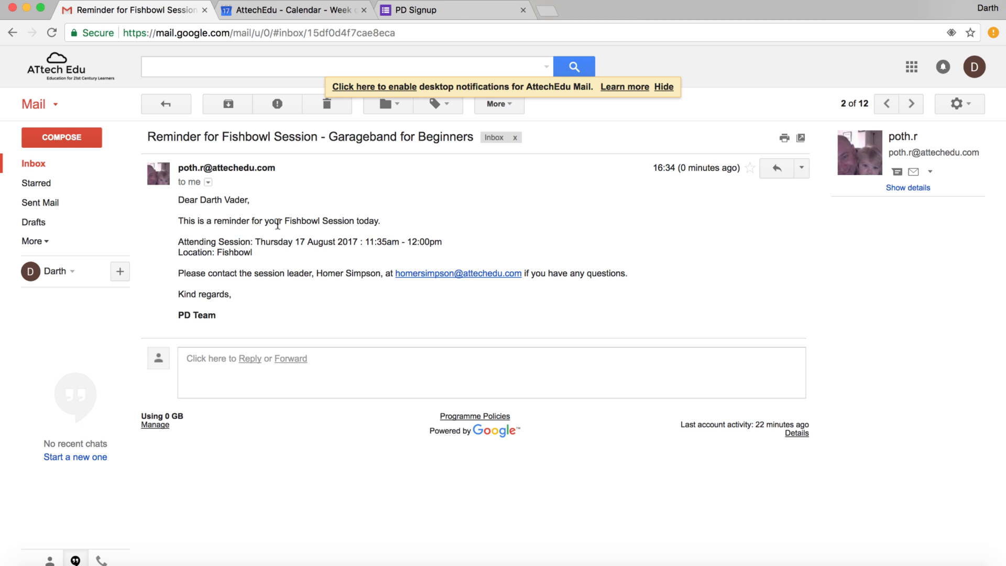
{"action": "left_click", "coordinate": [166, 103]}
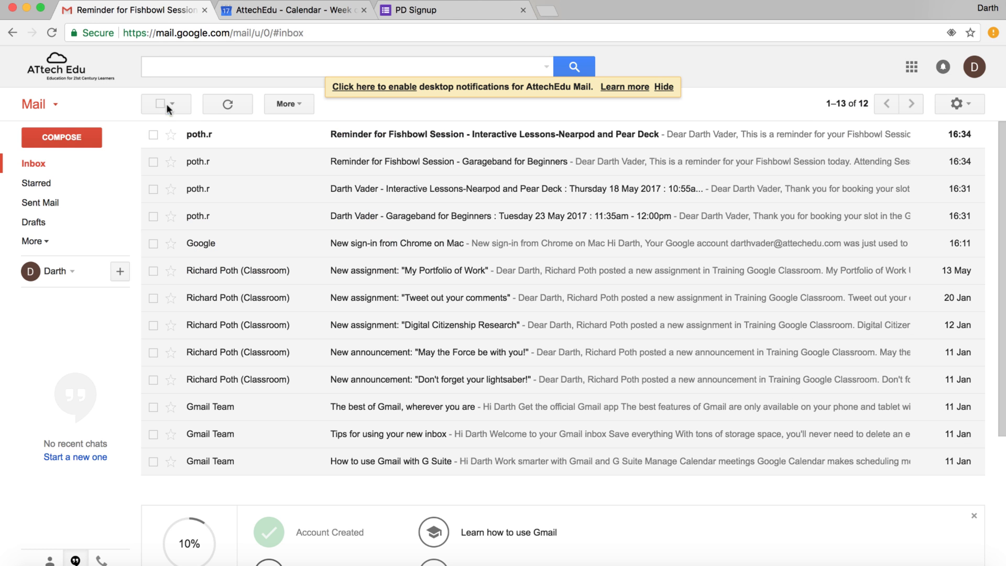
{"action": "left_click", "coordinate": [254, 135]}
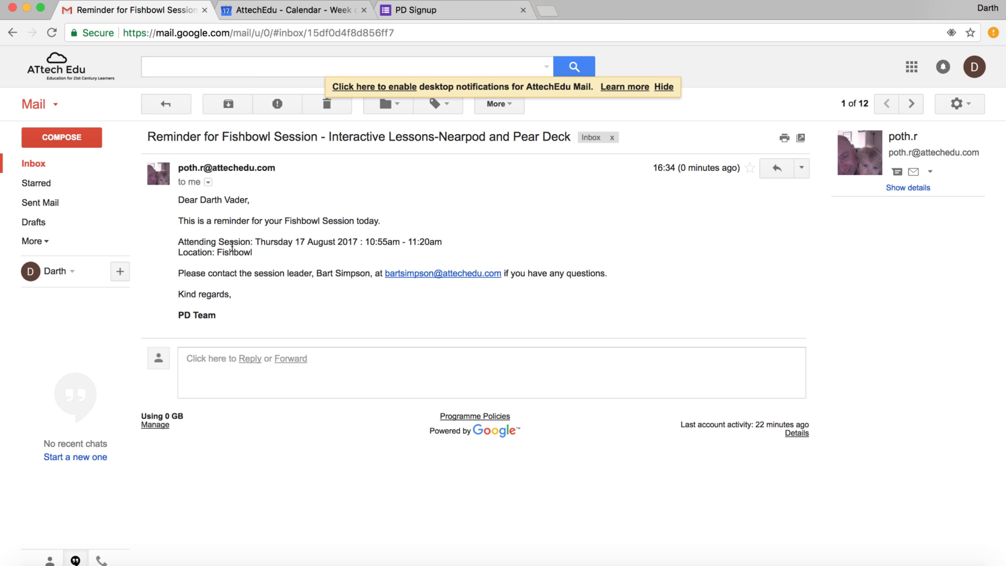
{"action": "left_click", "coordinate": [165, 104]}
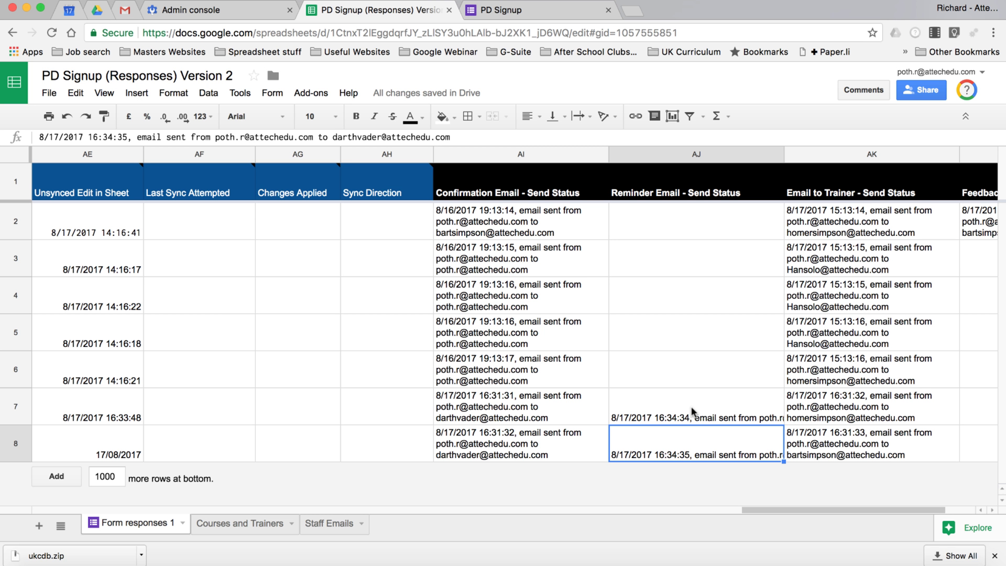
Mark rows 7 and 8 as attended by entering Y in the Attended column
{"action": "key", "text": "Right"}
{"action": "key", "text": "Right"}
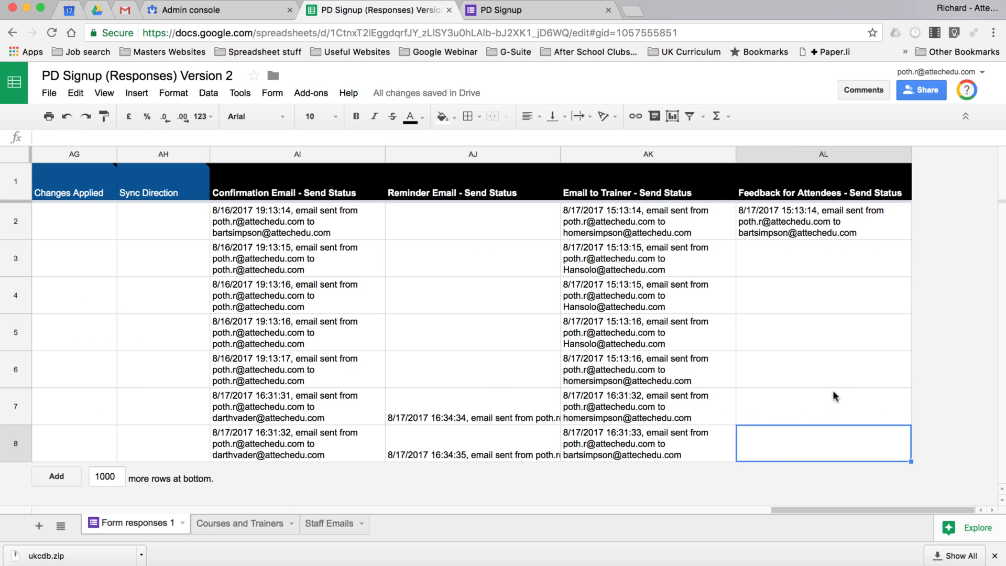
{"action": "key", "text": "Left"}
{"action": "key", "text": "Left"}
{"action": "key", "text": "Left"}
{"action": "key", "text": "Left"}
{"action": "key", "text": "Left"}
{"action": "key", "text": "Left"}
{"action": "key", "text": "Left"}
{"action": "key", "text": "Left"}
{"action": "key", "text": "Left"}
{"action": "key", "text": "Left"}
{"action": "key", "text": "Left"}
{"action": "key", "text": "Left"}
{"action": "key", "text": "Left"}
{"action": "key", "text": "Left"}
{"action": "key", "text": "Left"}
{"action": "key", "text": "Left"}
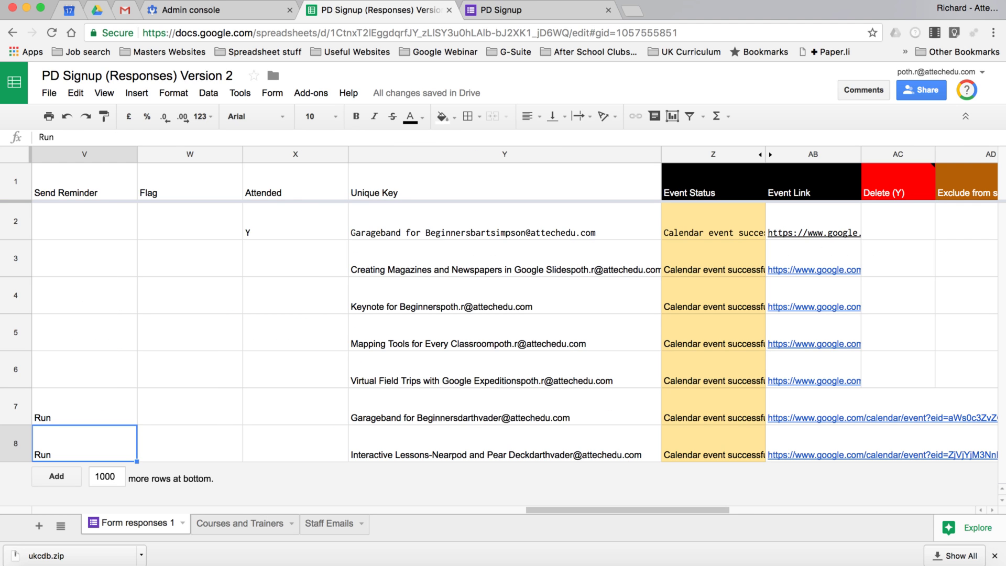
{"action": "key", "text": "Right"}
{"action": "key", "text": "Right"}
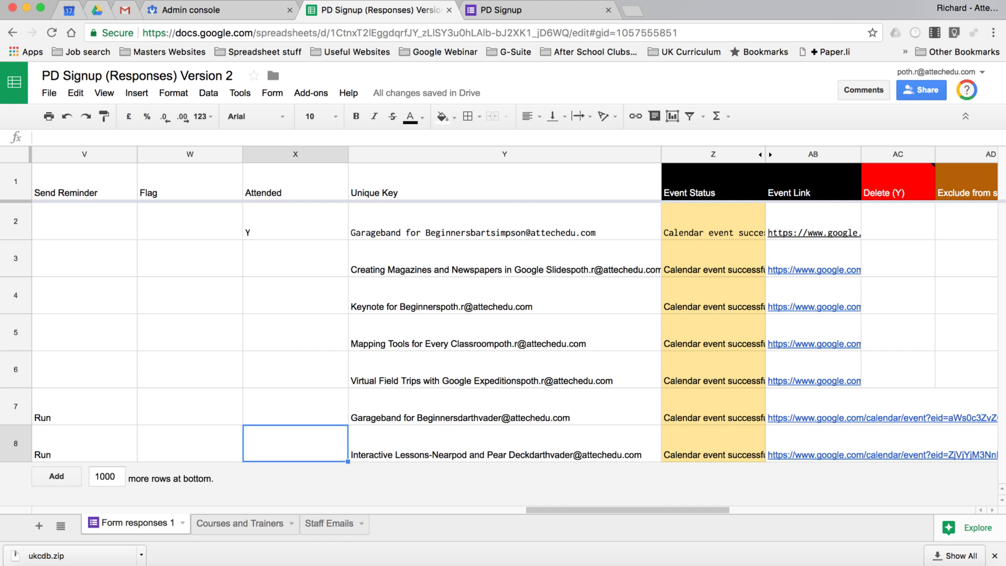
{"action": "key", "text": "Up"}
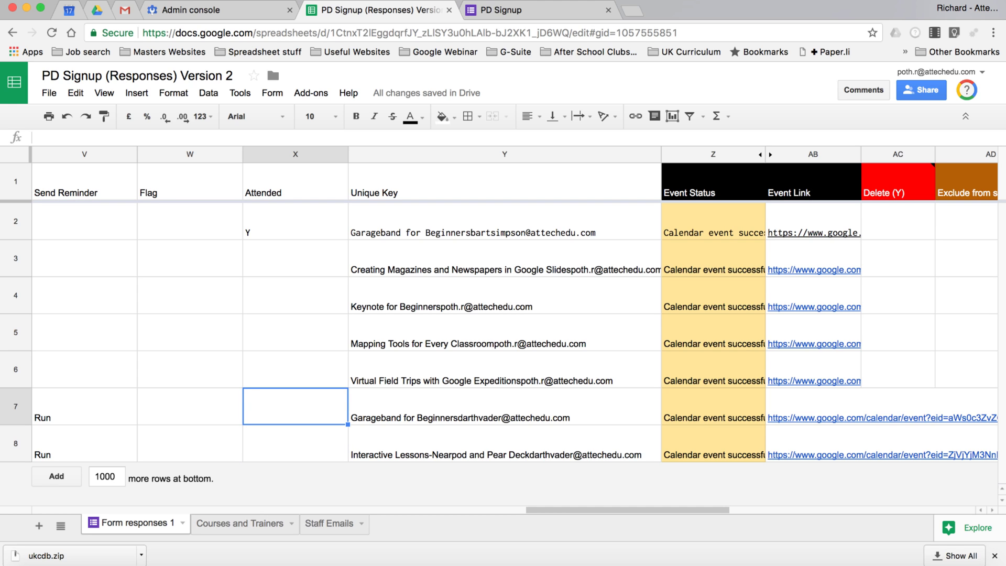
{"action": "type", "text": "Y"}
{"action": "key", "text": "Return"}
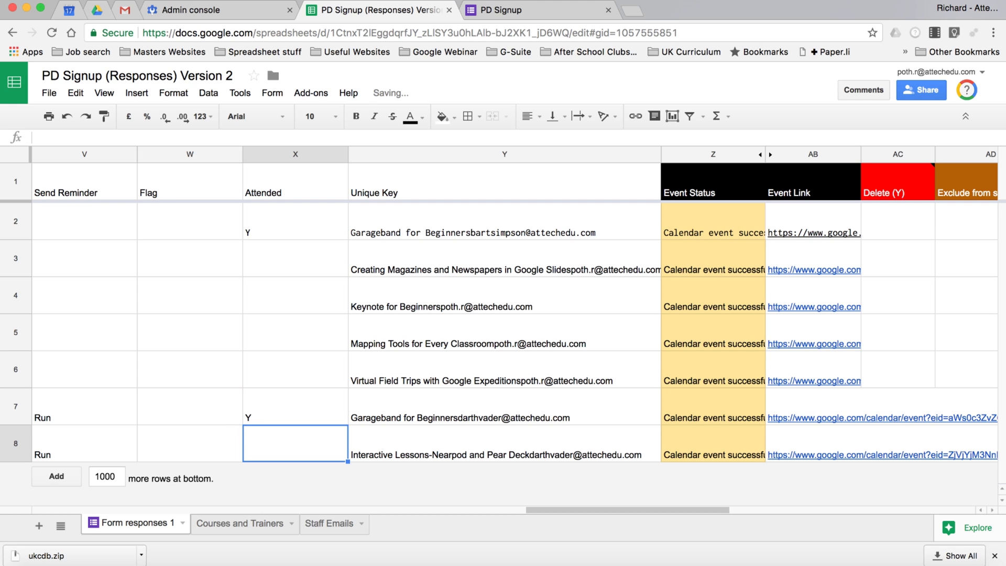
{"action": "type", "text": "Y"}
{"action": "key", "text": "Tab"}
{"action": "key", "text": "Left"}
Preview and send the two pending feedback emails with formMule
{"action": "scroll", "coordinate": [815, 418], "scroll_direction": "right", "scroll_amount": 10}
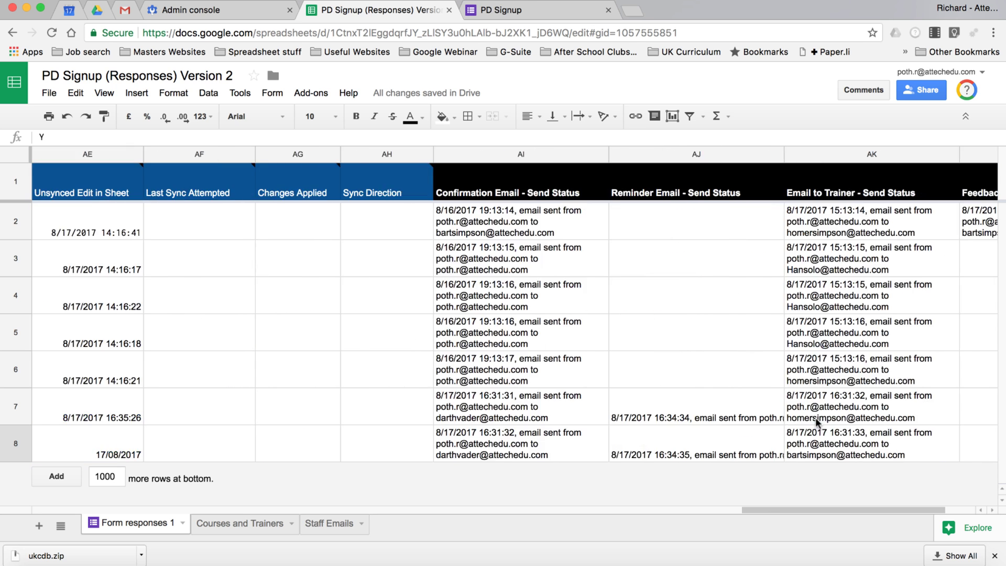
{"action": "left_click", "coordinate": [306, 94]}
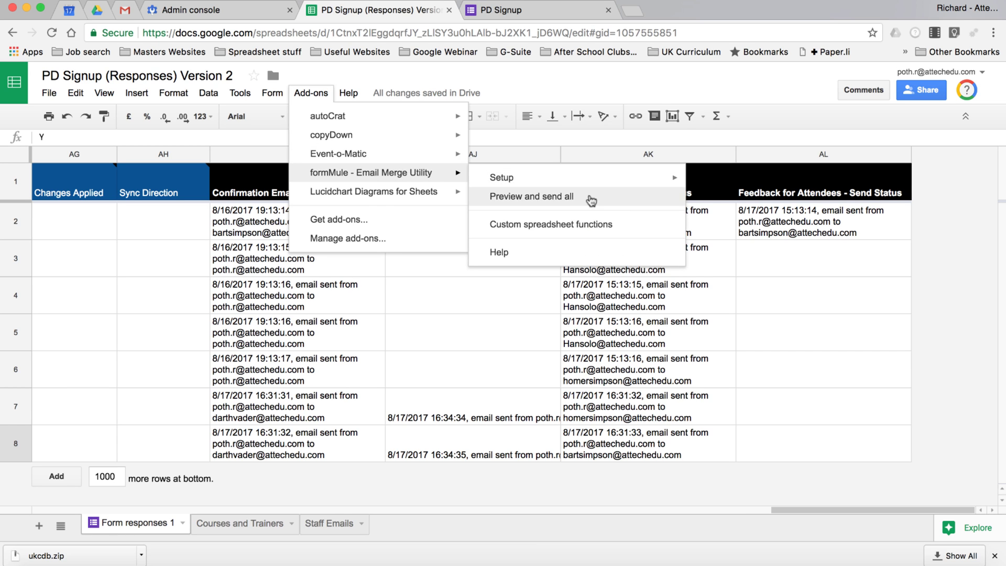
{"action": "left_click", "coordinate": [589, 197]}
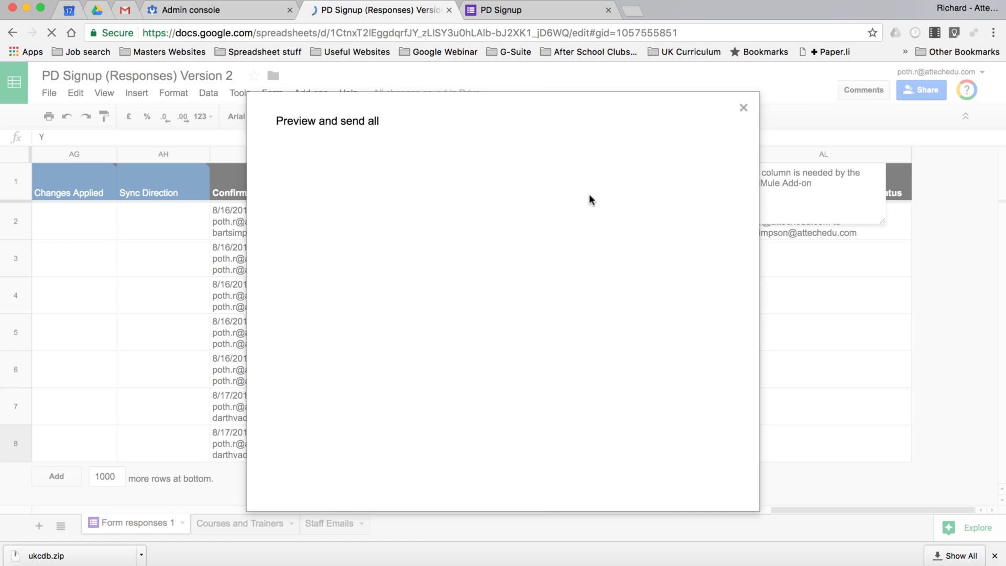
{"action": "scroll", "coordinate": [530, 344], "scroll_direction": "down", "scroll_amount": 5}
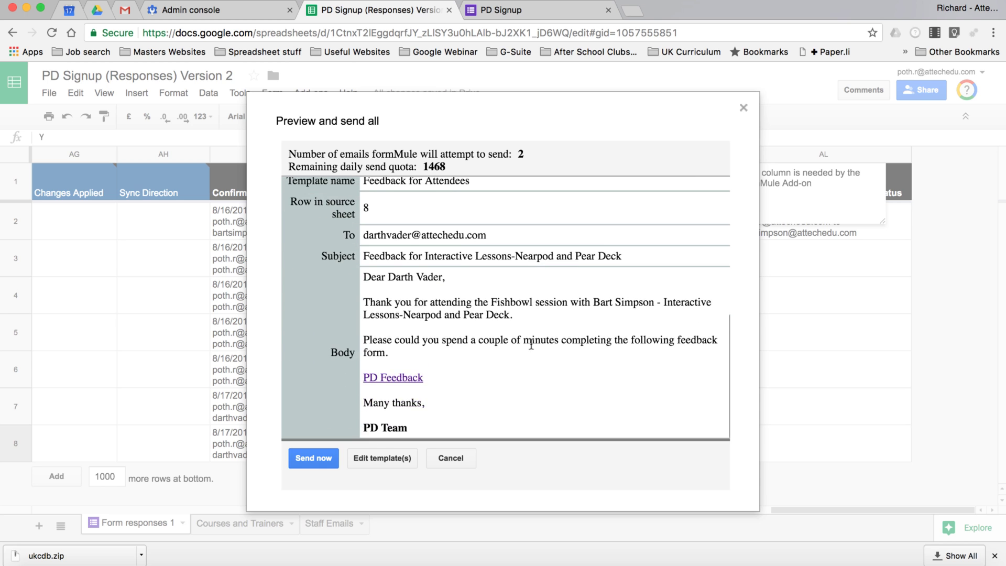
{"action": "left_click", "coordinate": [309, 457]}
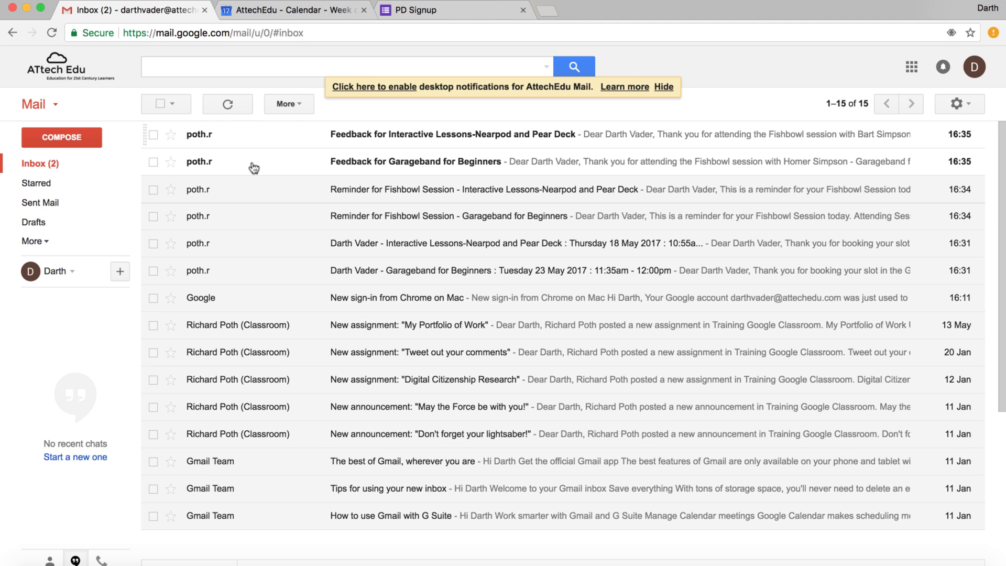
Open the 'Feedback for Garageband for Beginners' email in the attendee's inbox
{"action": "left_click", "coordinate": [256, 162]}
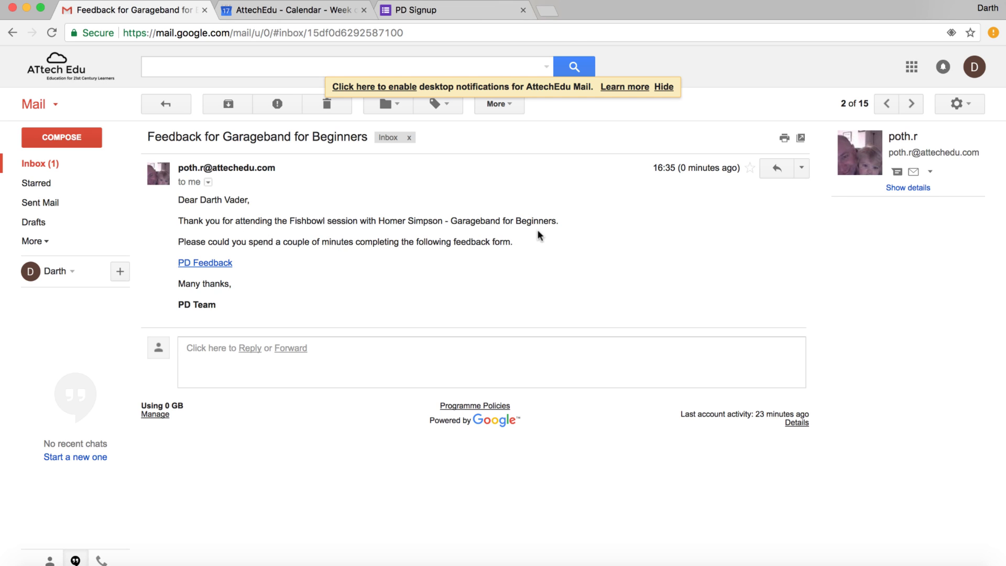
In the PD Feedback form, choose Garageband for Beginners, comment 'This was great', and request a follow-up
{"action": "left_click", "coordinate": [203, 265]}
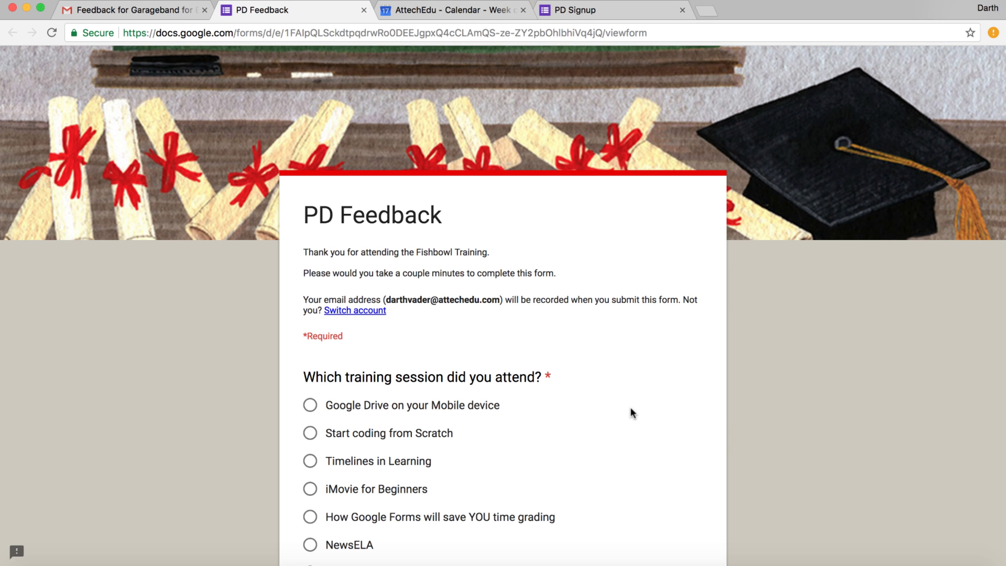
{"action": "scroll", "coordinate": [630, 409], "scroll_direction": "down", "scroll_amount": 4}
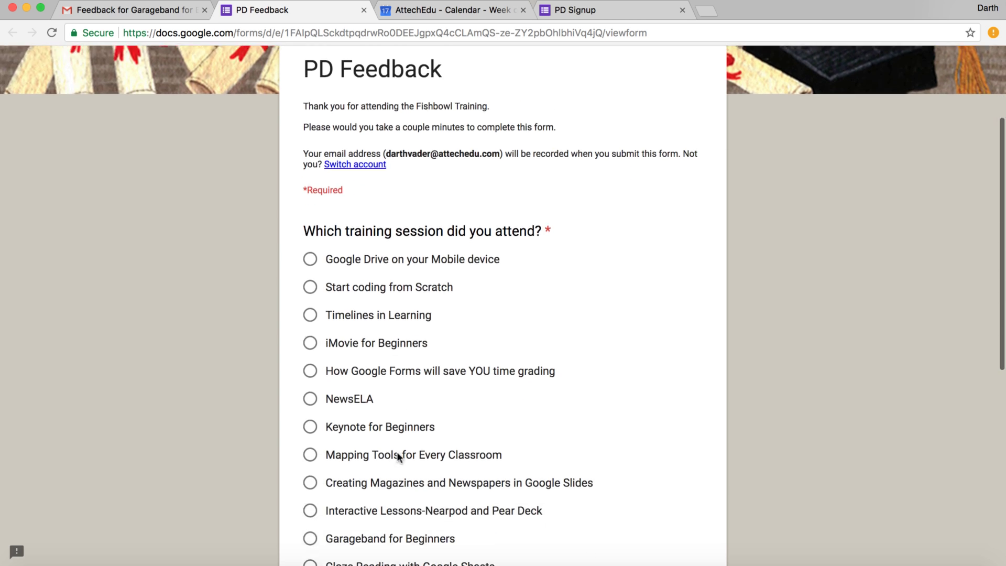
{"action": "scroll", "coordinate": [318, 444], "scroll_direction": "down", "scroll_amount": 1}
{"action": "left_click", "coordinate": [310, 461]}
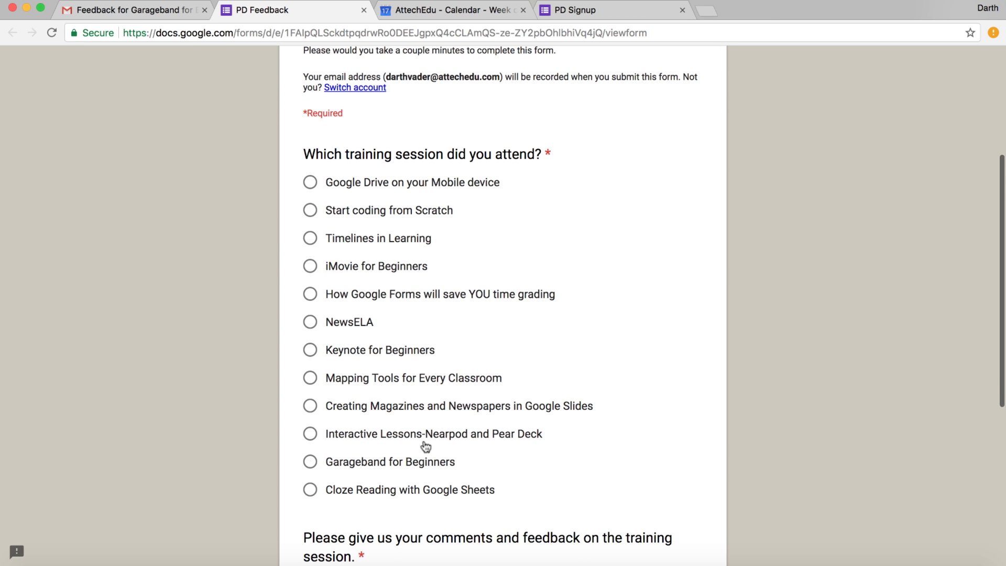
{"action": "scroll", "coordinate": [516, 434], "scroll_direction": "down", "scroll_amount": 6}
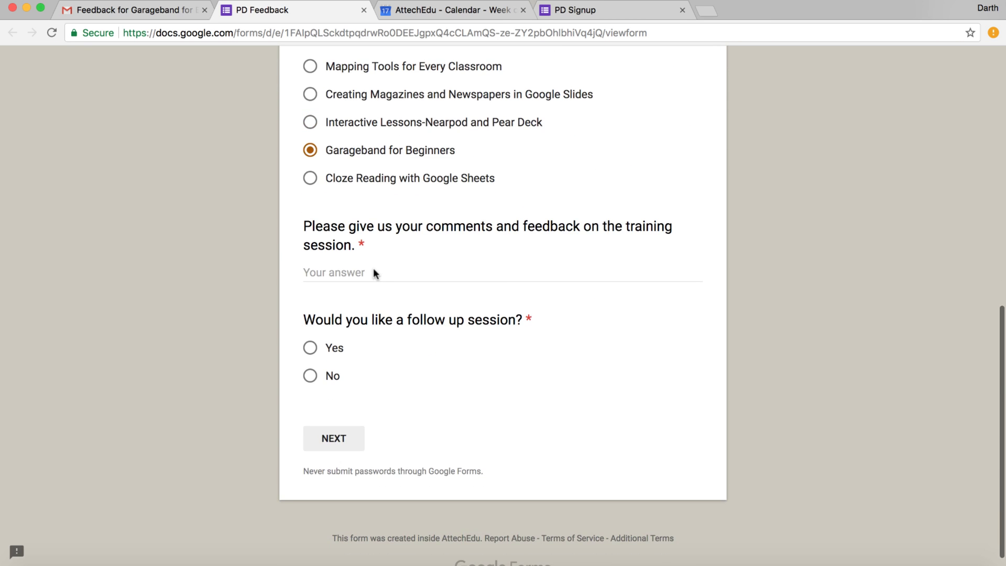
{"action": "left_click", "coordinate": [474, 276]}
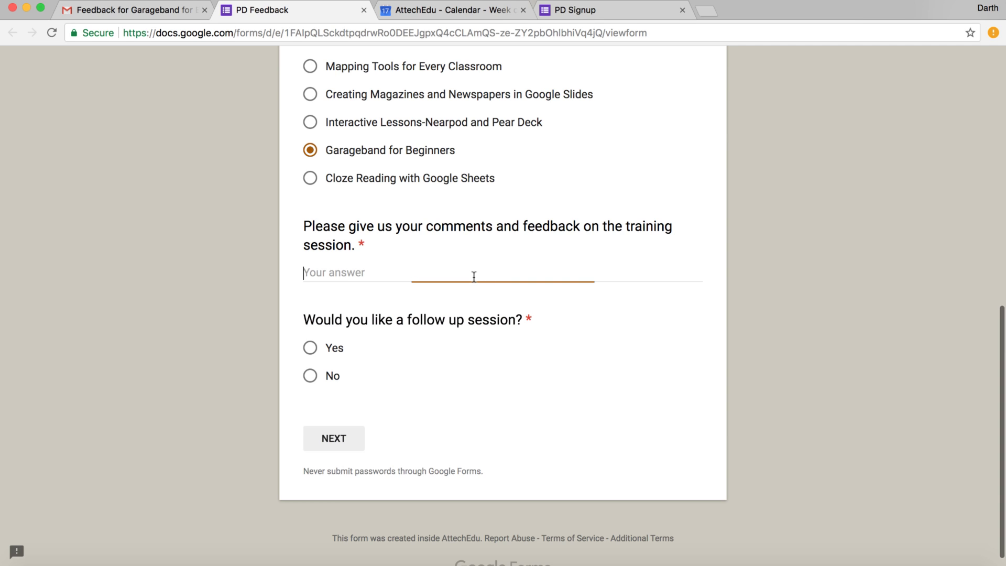
{"action": "type", "text": "This wa"}
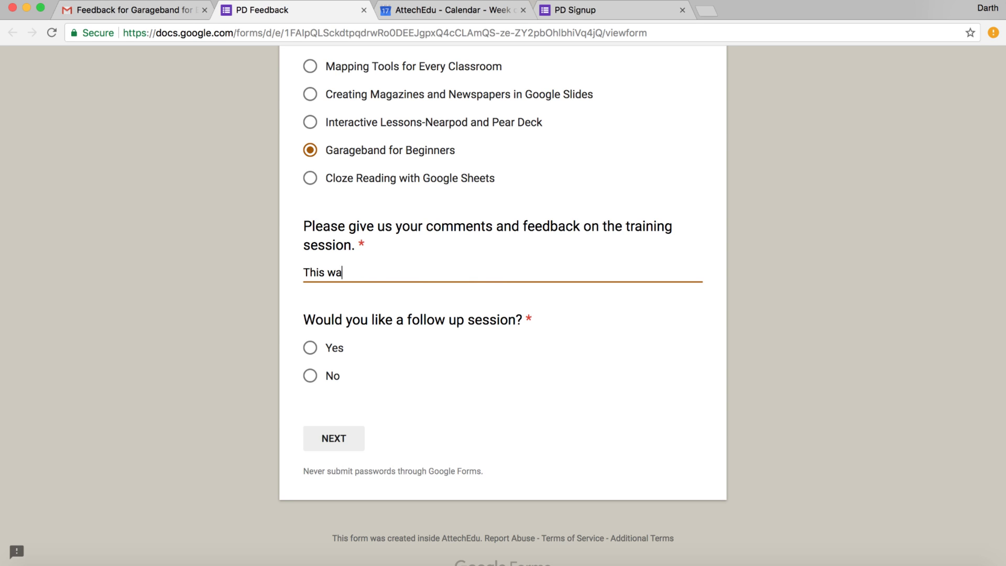
{"action": "type", "text": "s great"}
{"action": "left_click", "coordinate": [311, 348]}
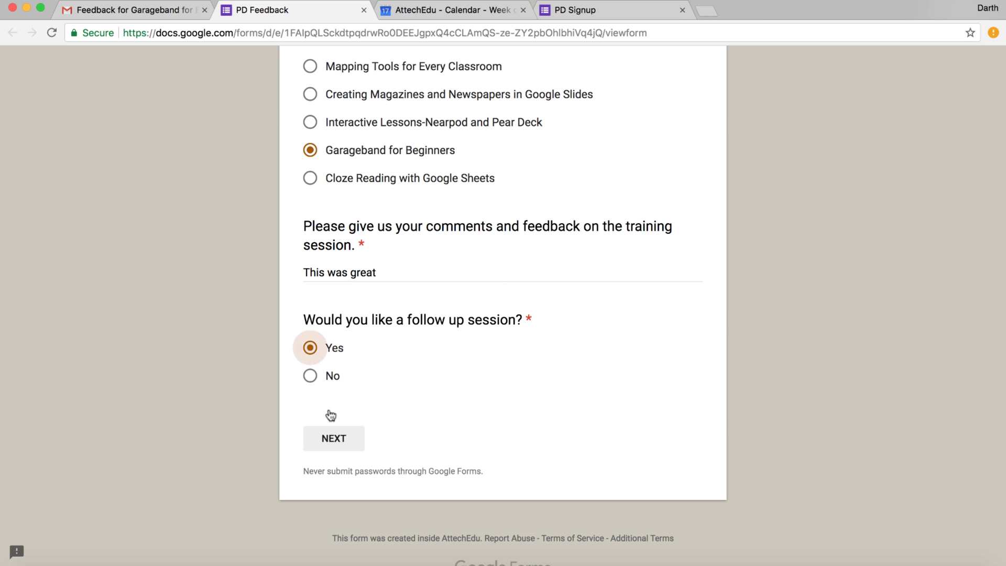
{"action": "left_click", "coordinate": [334, 439]}
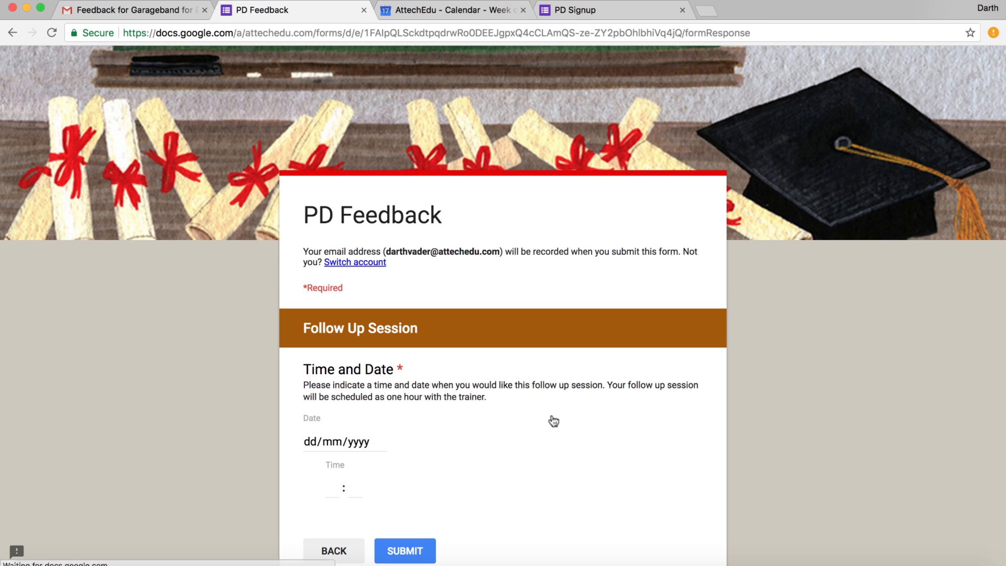
Set the follow-up date to 18 August 2017 at 11:00 and submit the form
{"action": "scroll", "coordinate": [486, 351], "scroll_direction": "down", "scroll_amount": 1}
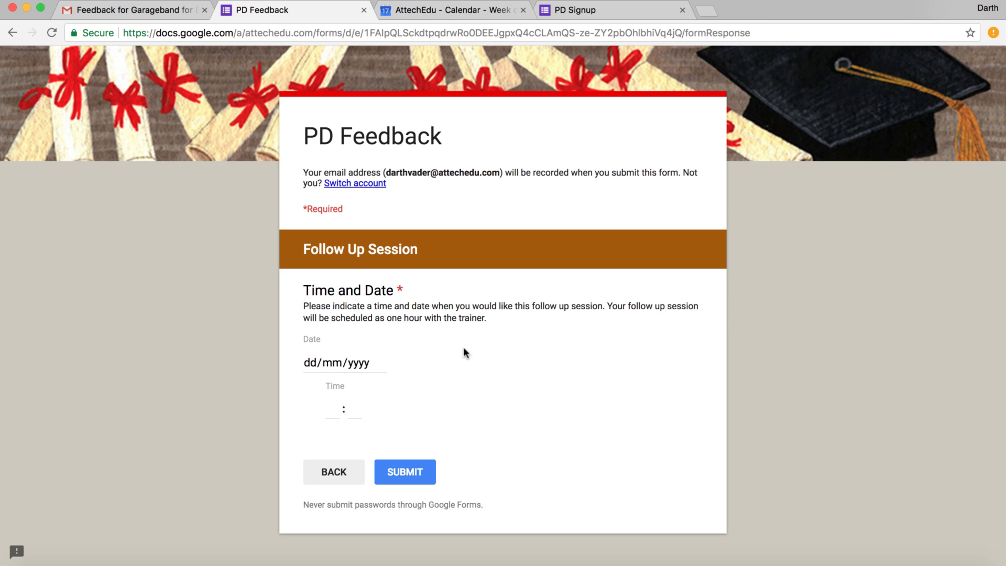
{"action": "left_click", "coordinate": [380, 362]}
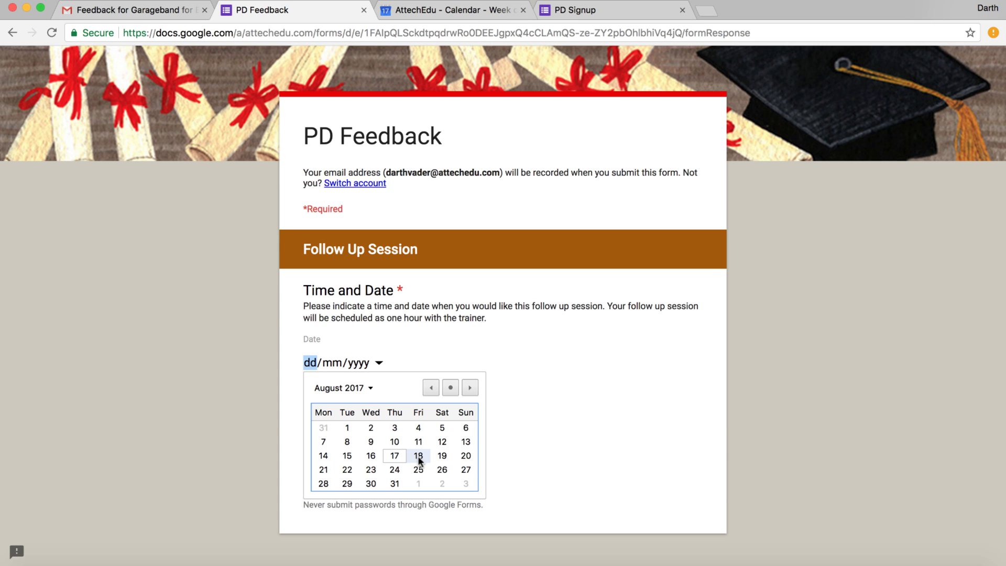
{"action": "left_click", "coordinate": [419, 459]}
{"action": "key", "text": "Tab"}
{"action": "key", "text": "Tab"}
{"action": "key", "text": "Tab"}
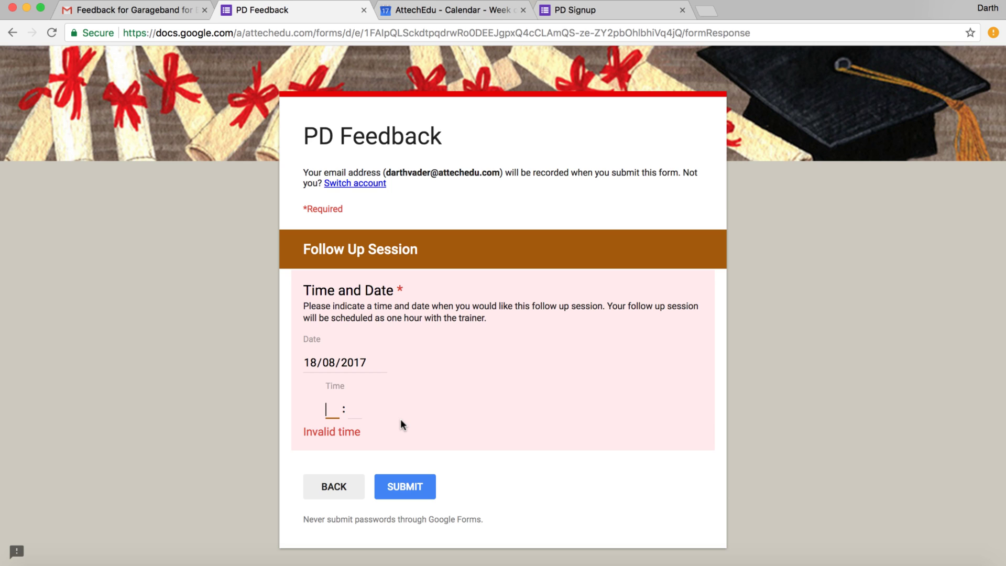
{"action": "type", "text": "11 : 00"}
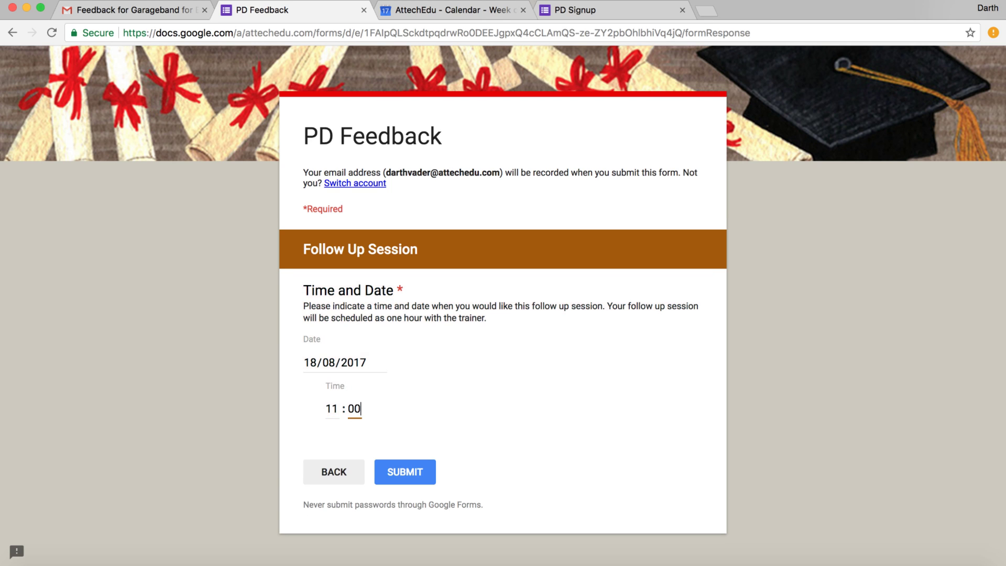
{"action": "left_click", "coordinate": [408, 474]}
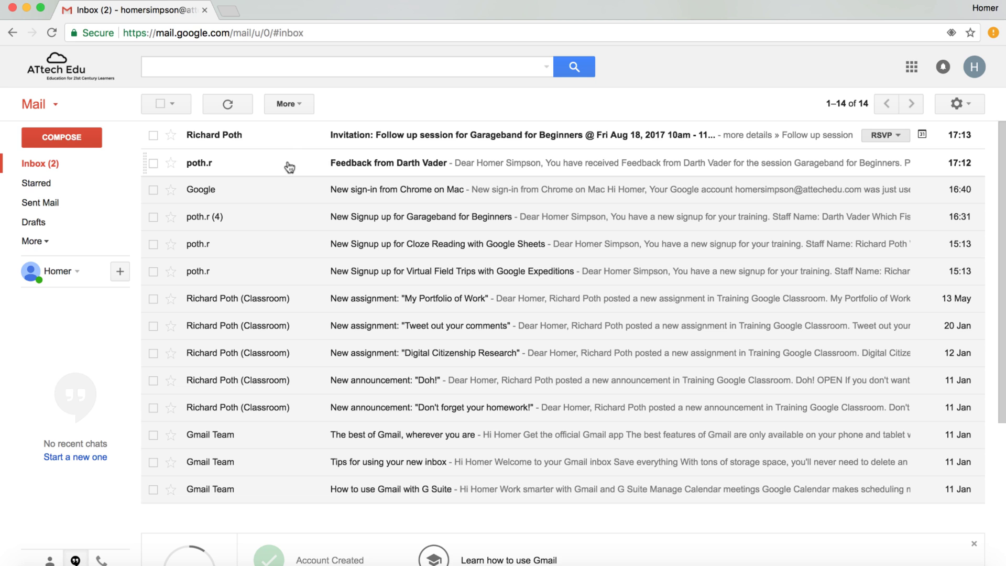
Read the feedback notification email, then accept the Garageband follow-up session invitation
{"action": "left_click", "coordinate": [290, 167]}
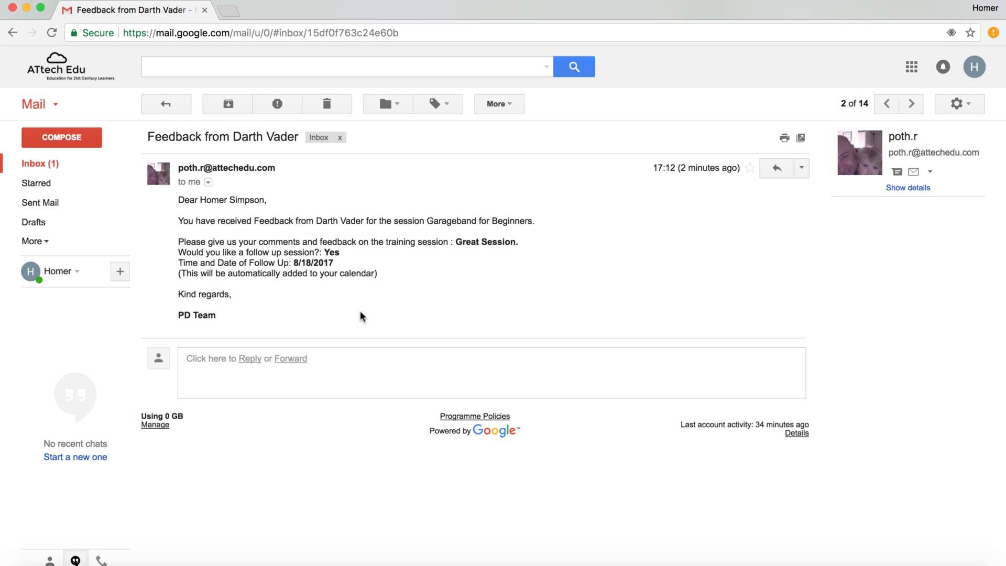
{"action": "left_click", "coordinate": [168, 105]}
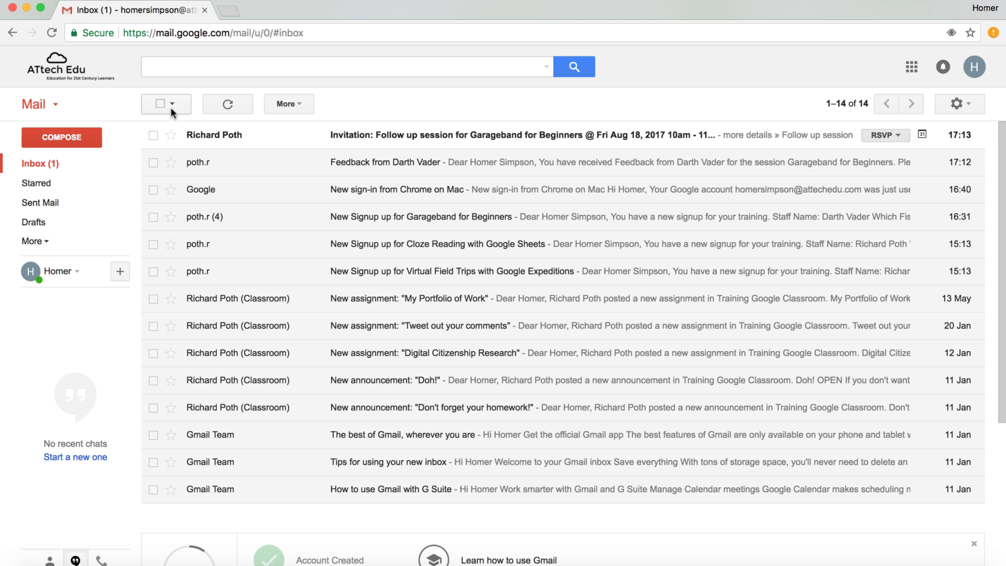
{"action": "left_click", "coordinate": [406, 135]}
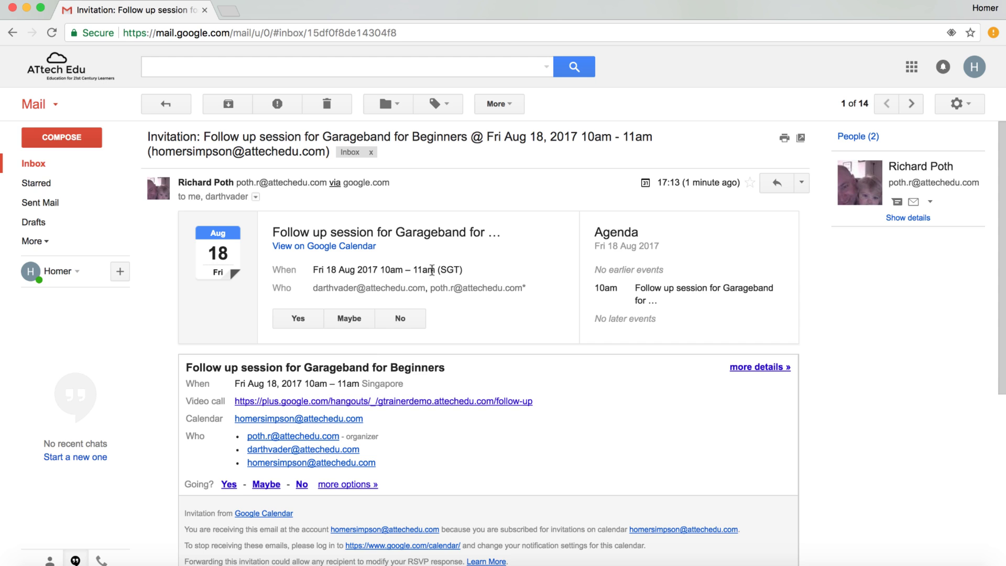
{"action": "left_click", "coordinate": [297, 319]}
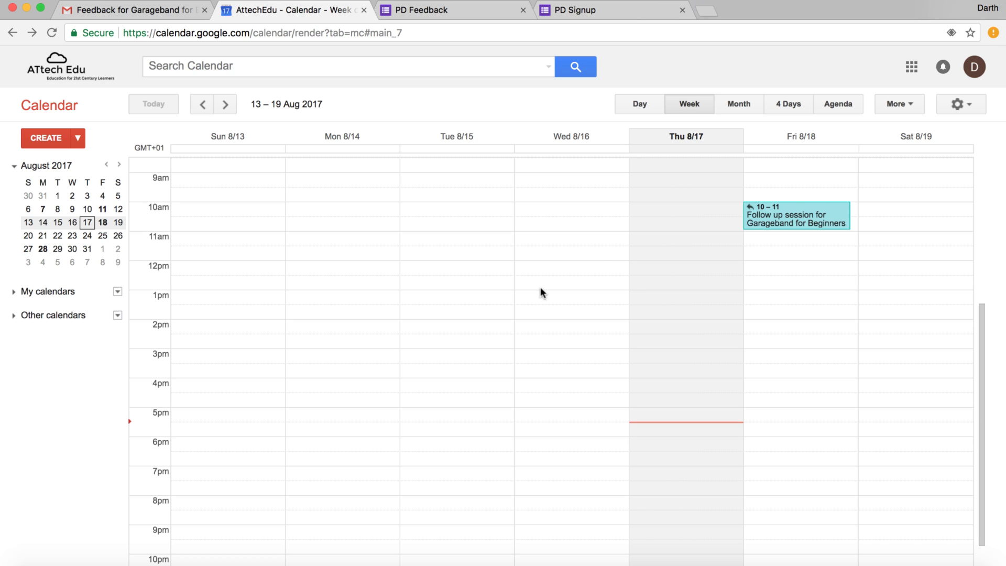
Answer Yes to the Friday 18 August 10am Garageband follow-up in the attendee's calendar, then the trainer's
{"action": "left_click", "coordinate": [834, 210]}
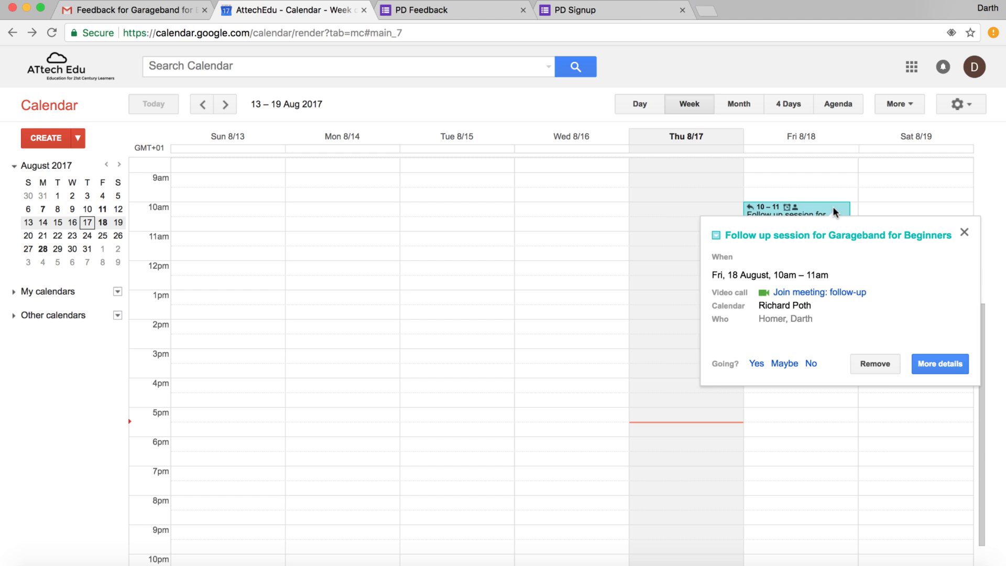
{"action": "left_click", "coordinate": [756, 363]}
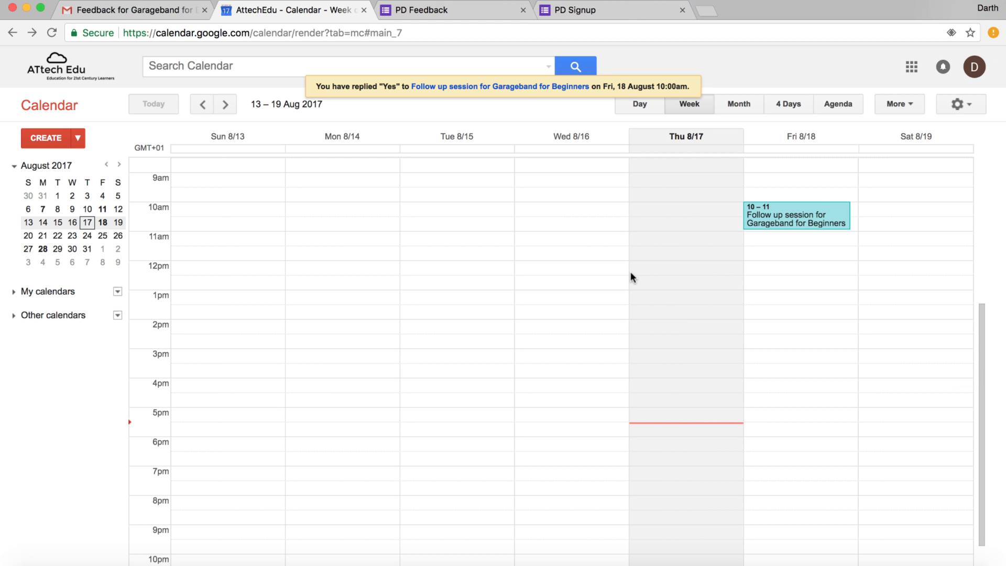
{"action": "key", "text": "super+grave"}
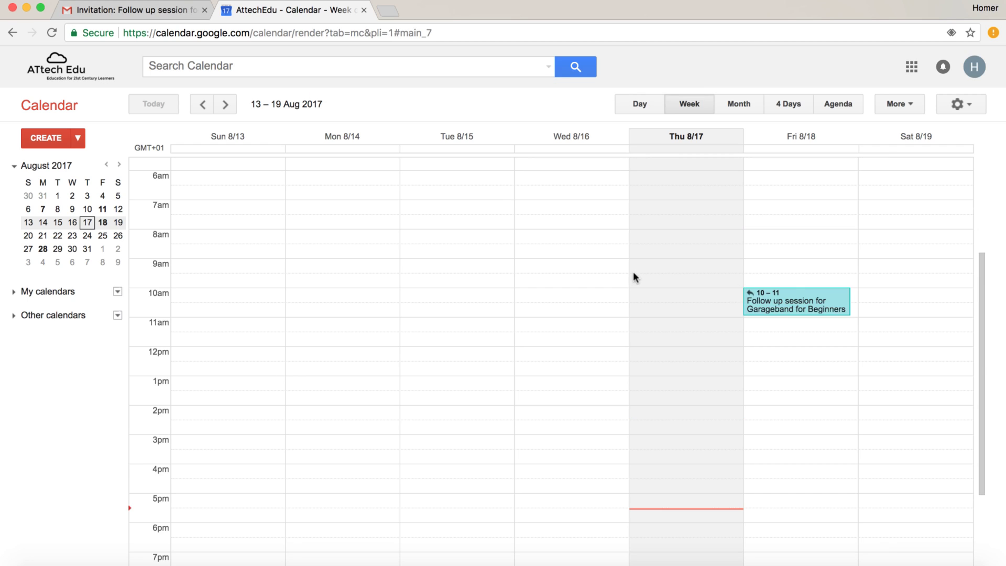
{"action": "left_click", "coordinate": [830, 295]}
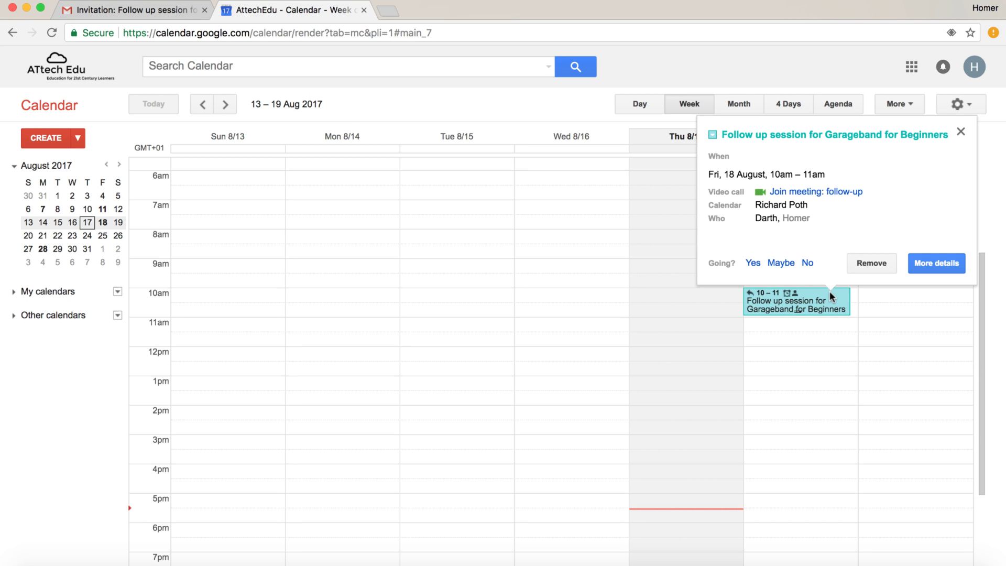
{"action": "left_click", "coordinate": [753, 263]}
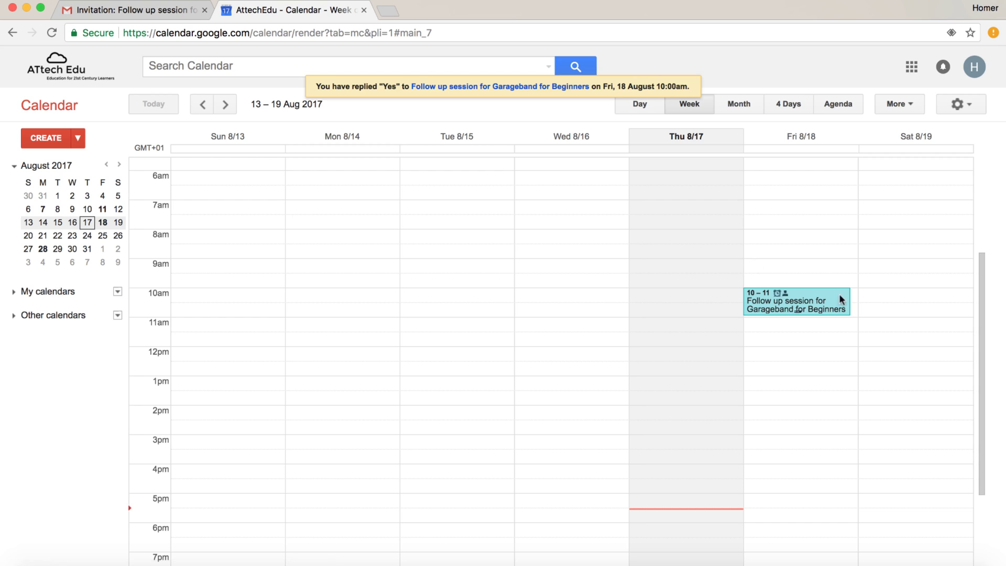